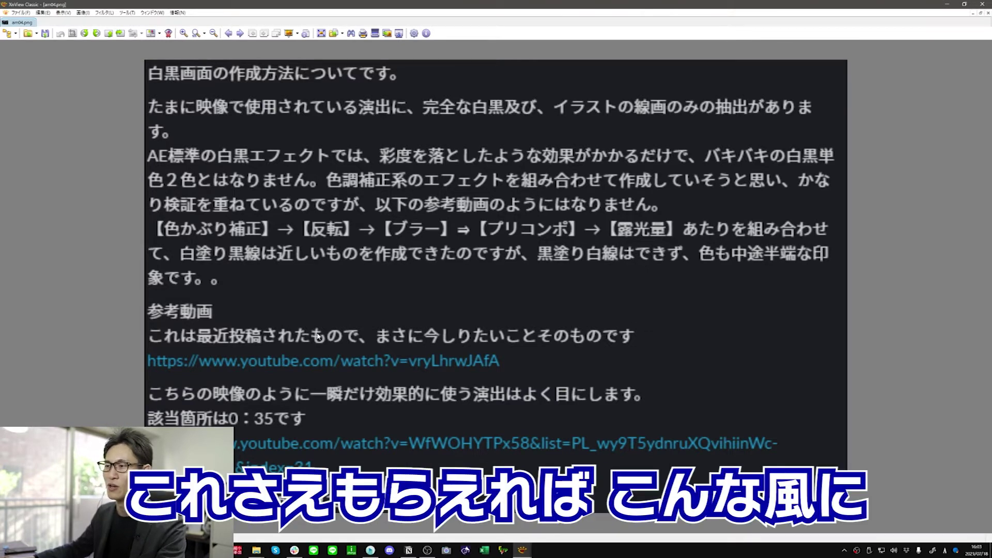
Mark the reference-video sentence in the XnView question image, then clear the marked region
drag(649, 324, 150, 350)
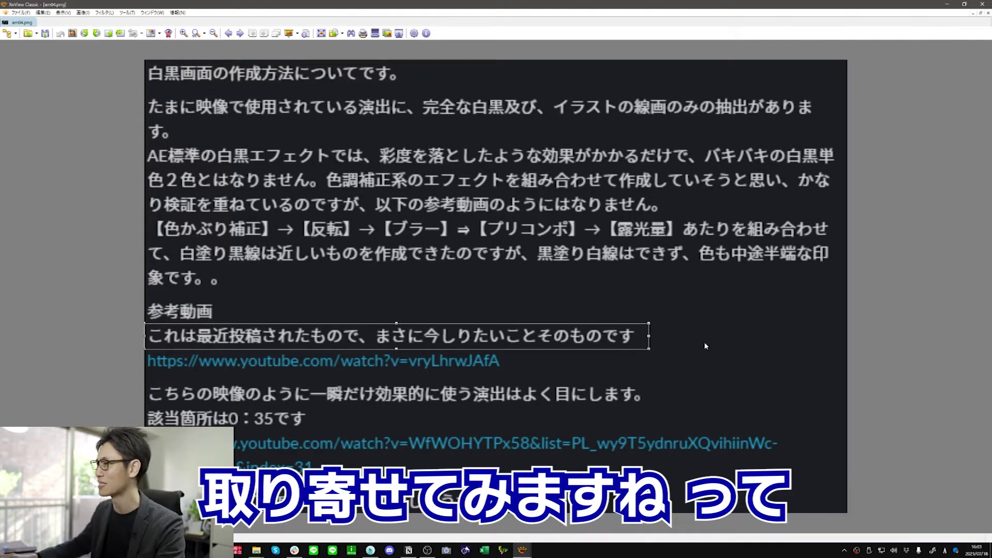
drag(649, 323, 499, 350)
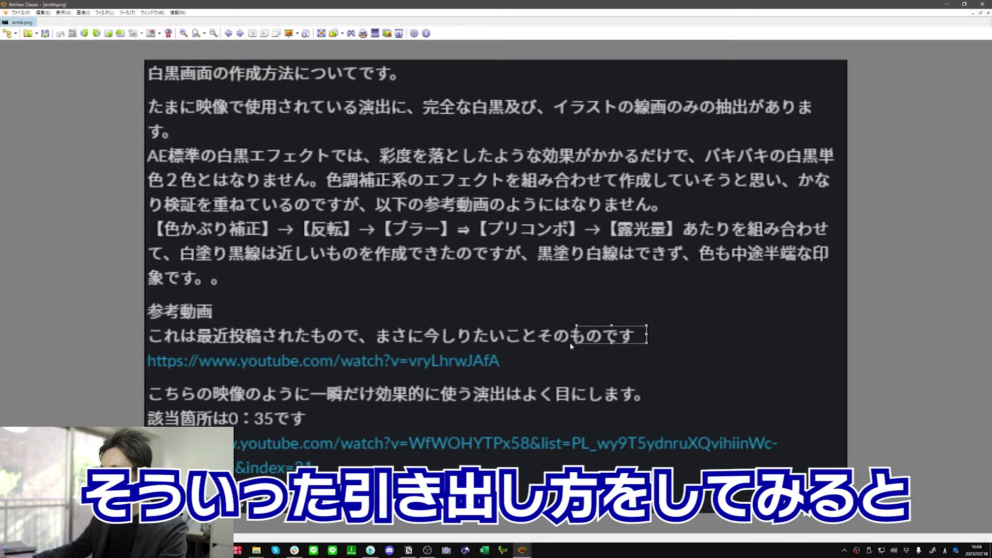
click(525, 302)
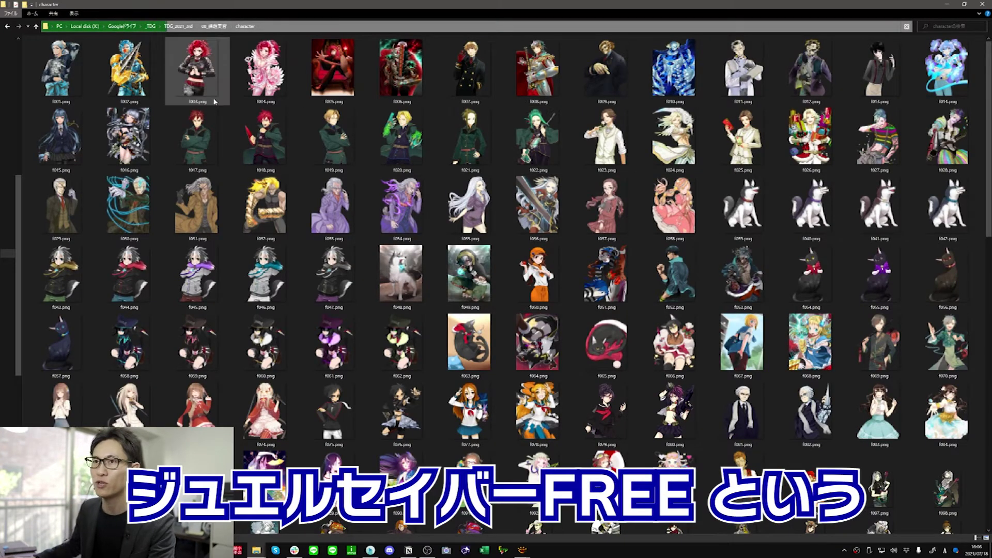
Browse f003 and f001, pick f035.png, and show its transparent background as black
click(197, 70)
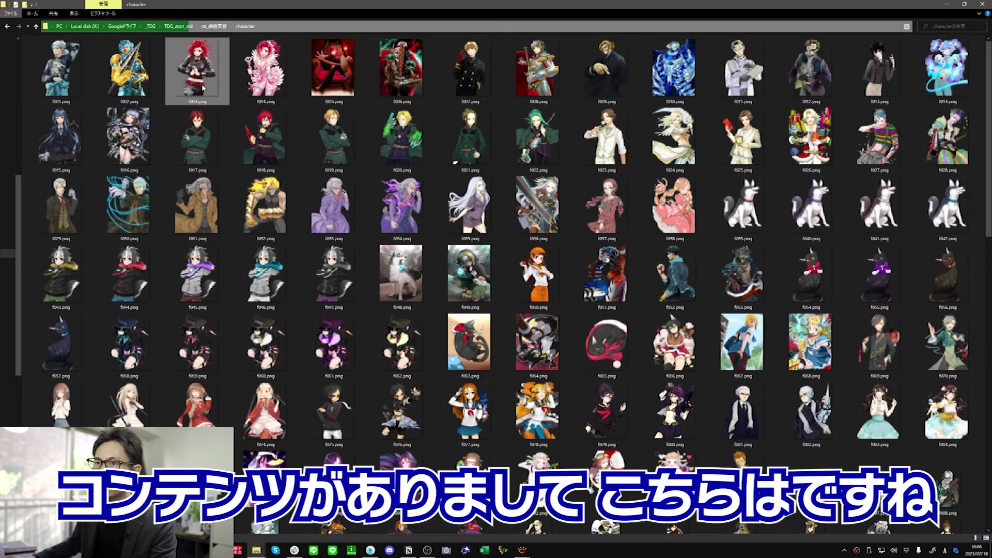
click(61, 70)
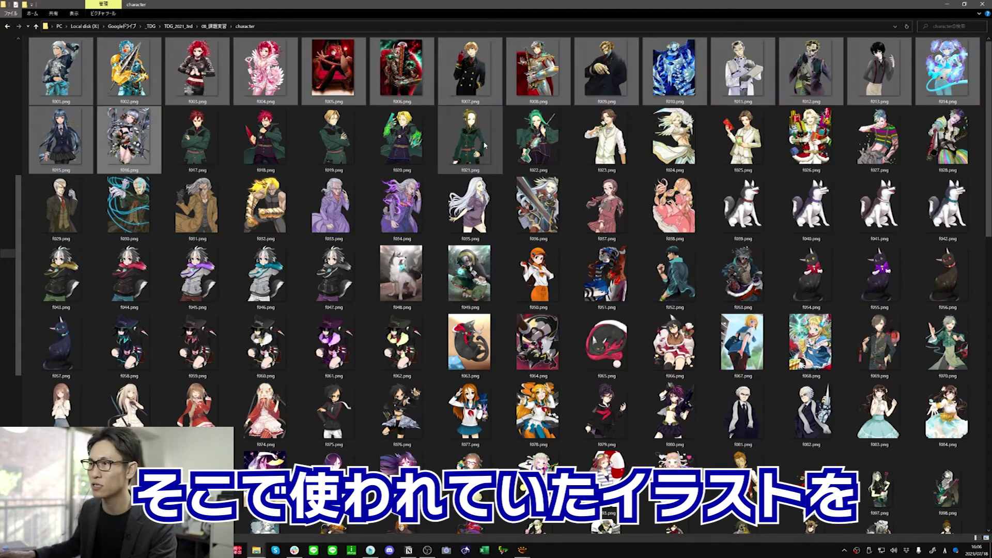
click(480, 189)
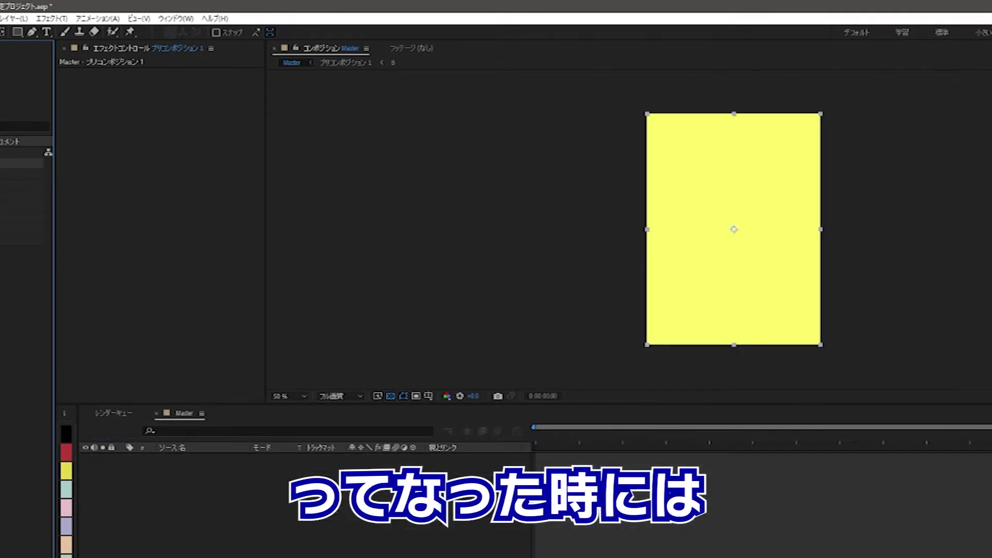
click(390, 396)
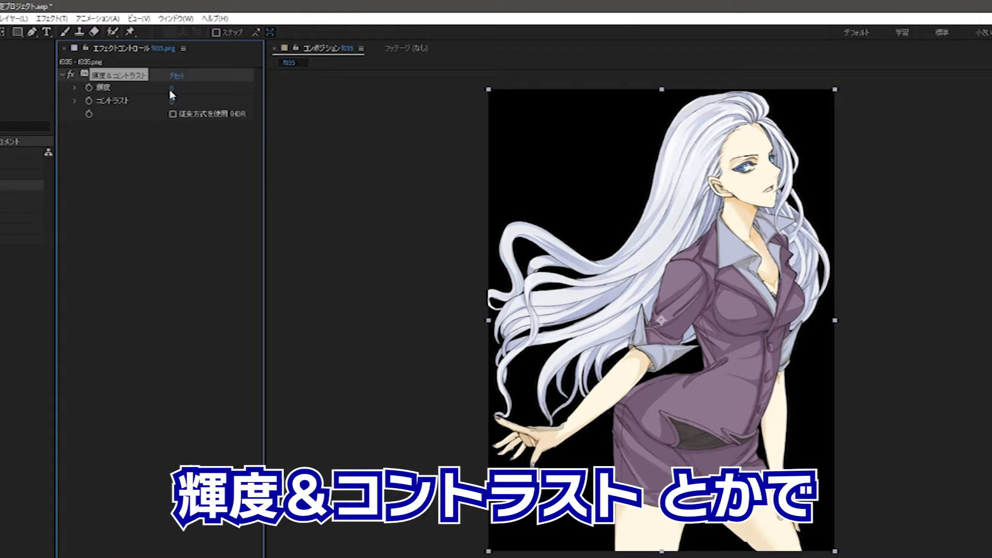
Lower Brightness & Contrast brightness to -1 and apply Threshold by searching しきい
mouse_move(170, 87)
mouse_down()
mouse_move(205, 107)
mouse_move(175, 107)
mouse_up()
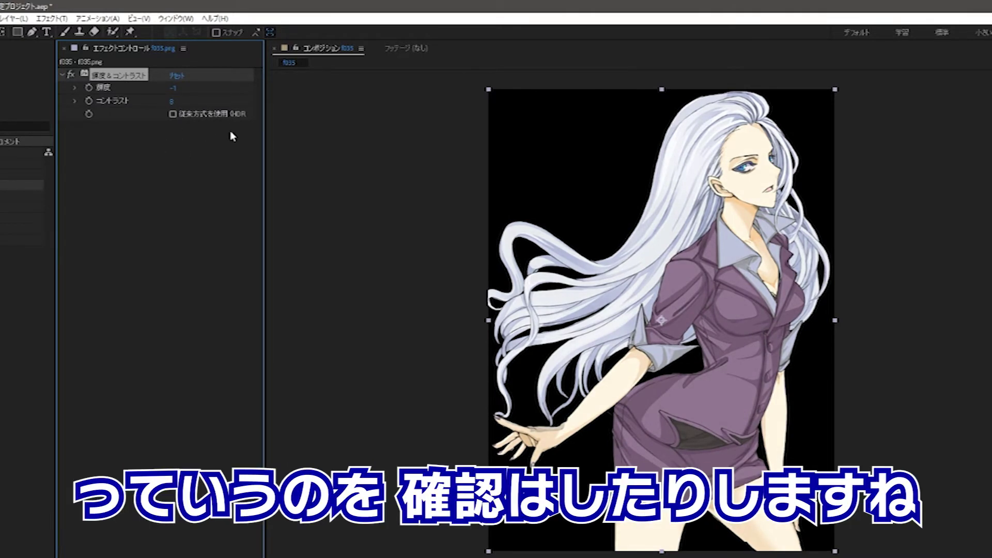
key(ctrl+space)
text(しきい)
key(Return)
key(Return)
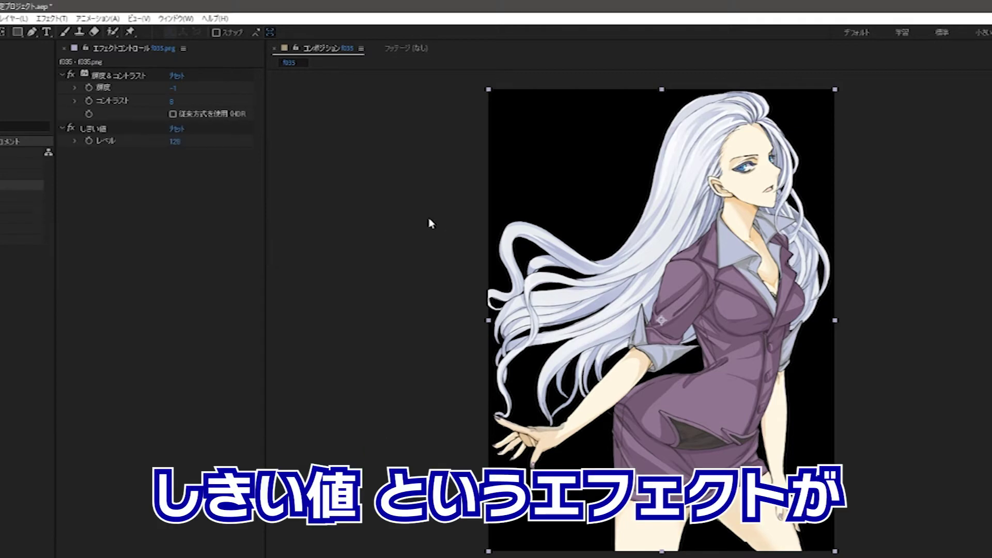
Raise the Threshold level to 188, then remove the Threshold effect
click(96, 128)
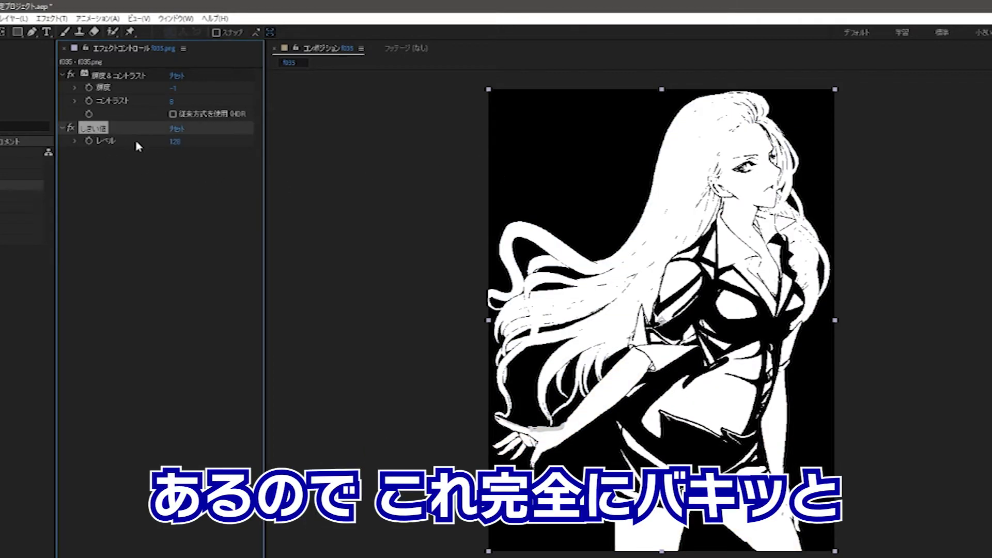
drag(174, 141, 182, 137)
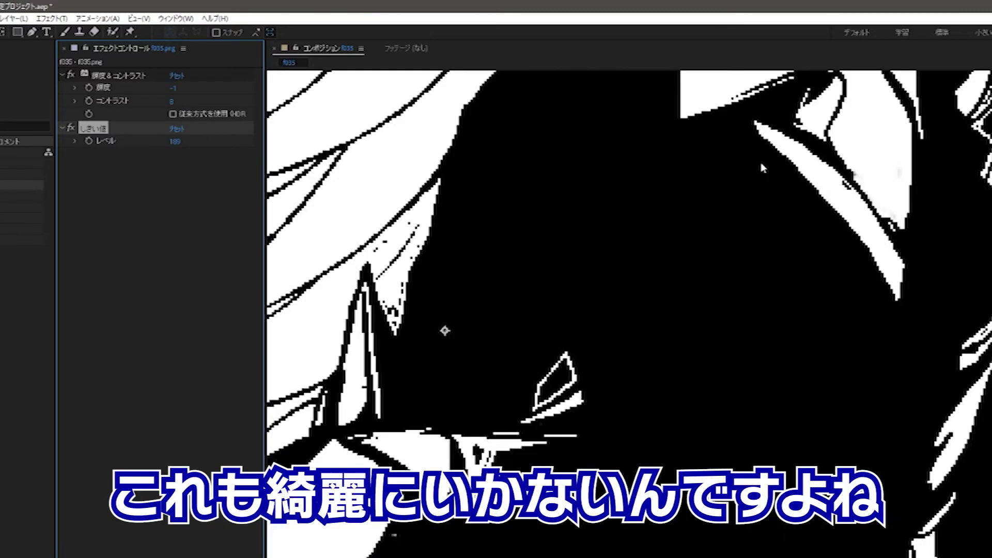
scroll(749, 168, up, 4)
scroll(756, 264, down, 2)
click(102, 131)
key(Delete)
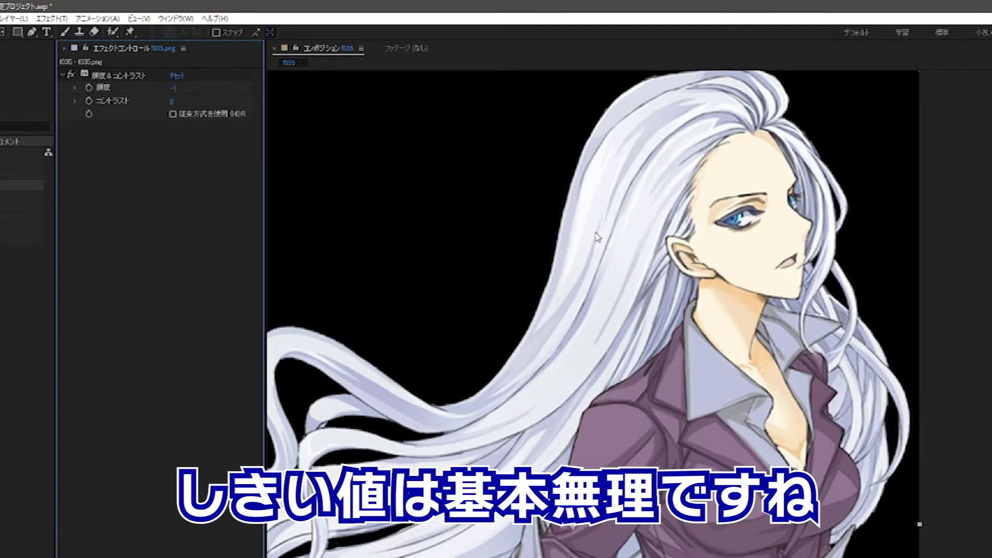
Try Levels with a raised black input and gamma 1.01, then remove all effects
key(comma)
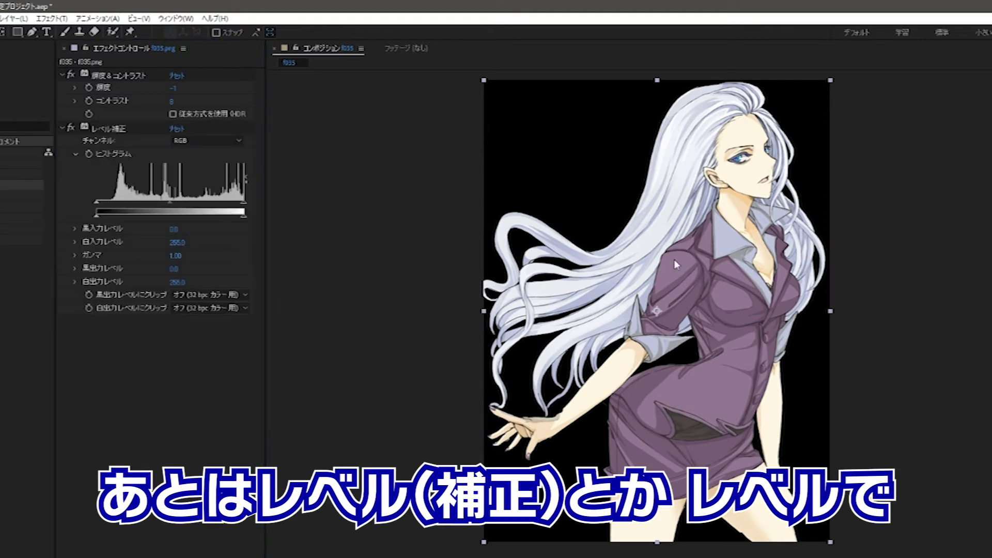
drag(97, 202, 113, 204)
drag(173, 202, 175, 202)
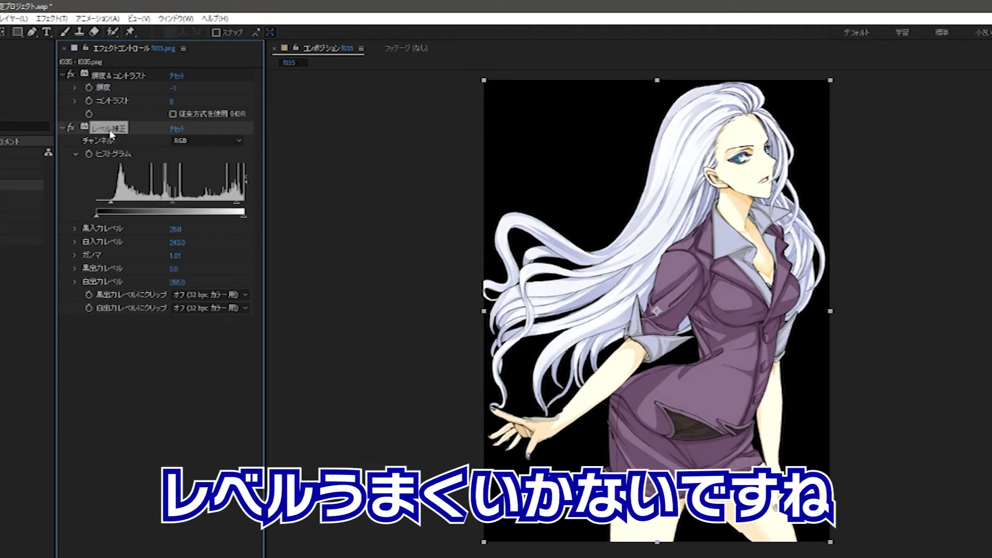
key(Delete)
key(Delete)
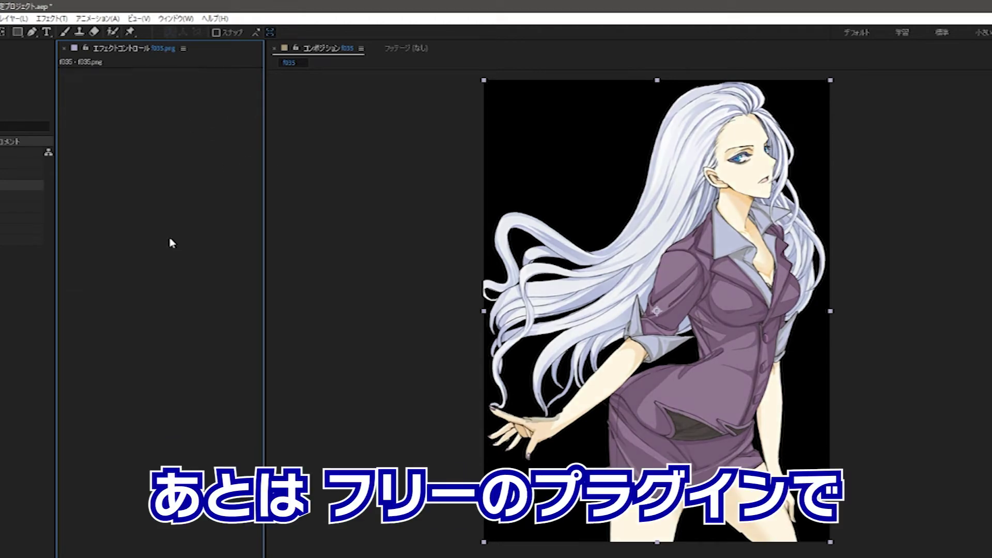
Apply the F's SelectColor effect via a quick effect search for 'sele'
key(ctrl+space)
text(sele)
key(Down)
key(Return)
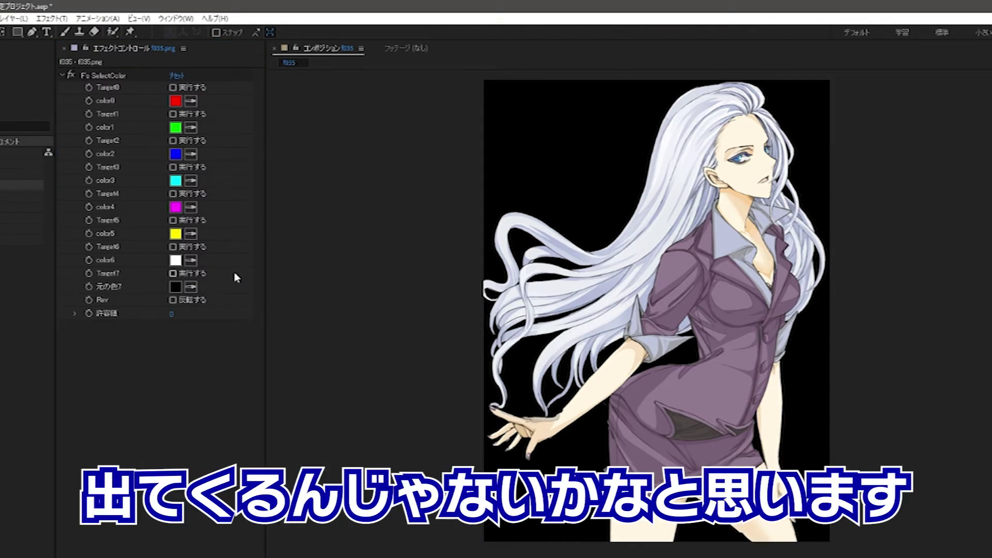
scroll(730, 151, up, 2)
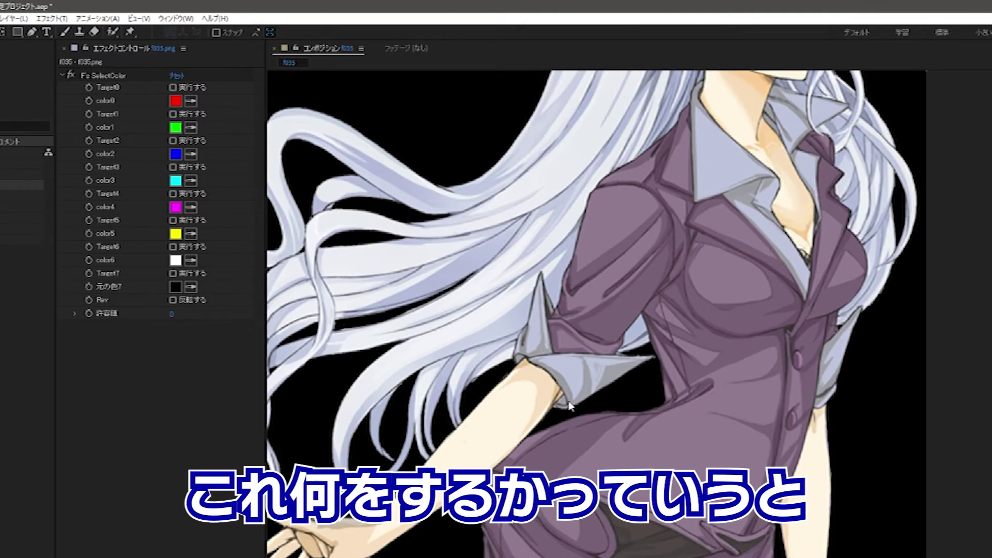
scroll(572, 397, down, 3)
scroll(796, 310, down, 3)
scroll(794, 340, up, 2)
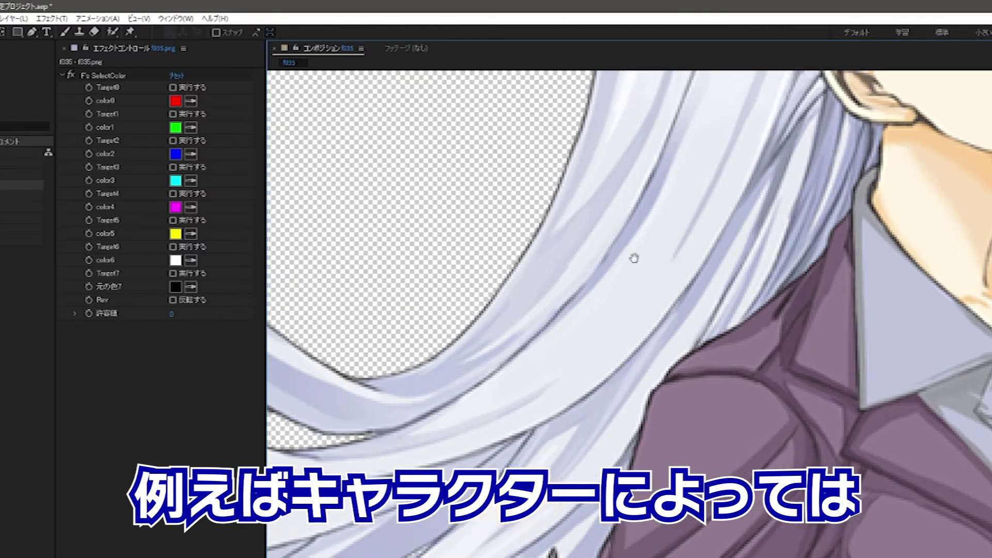
Sample the dark grey ear outline as color0 and enable keying for Target0
mouse_move(634, 259)
mouse_down()
mouse_move(734, 324)
mouse_move(547, 350)
mouse_up()
scroll(859, 256, up, 3)
scroll(742, 298, up, 2)
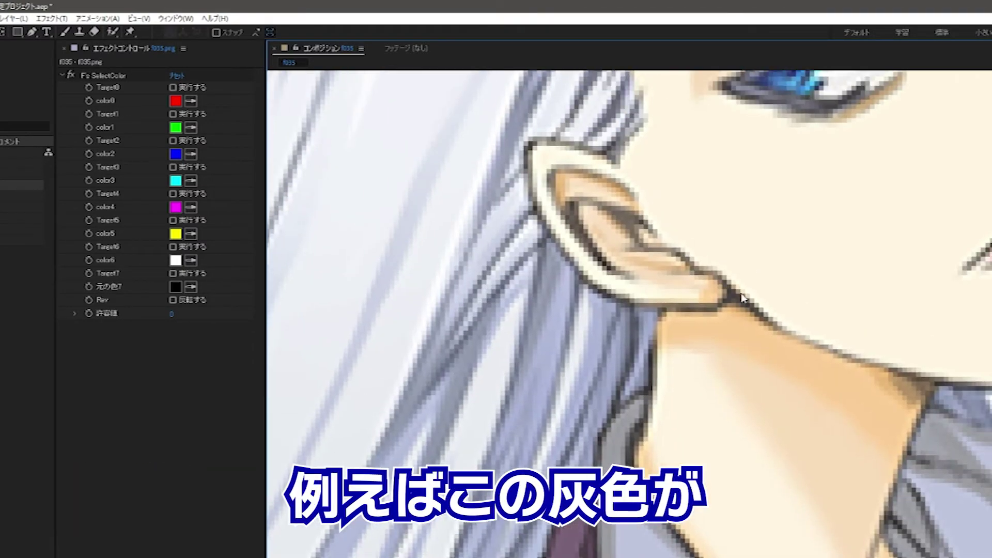
scroll(836, 186, down, 1)
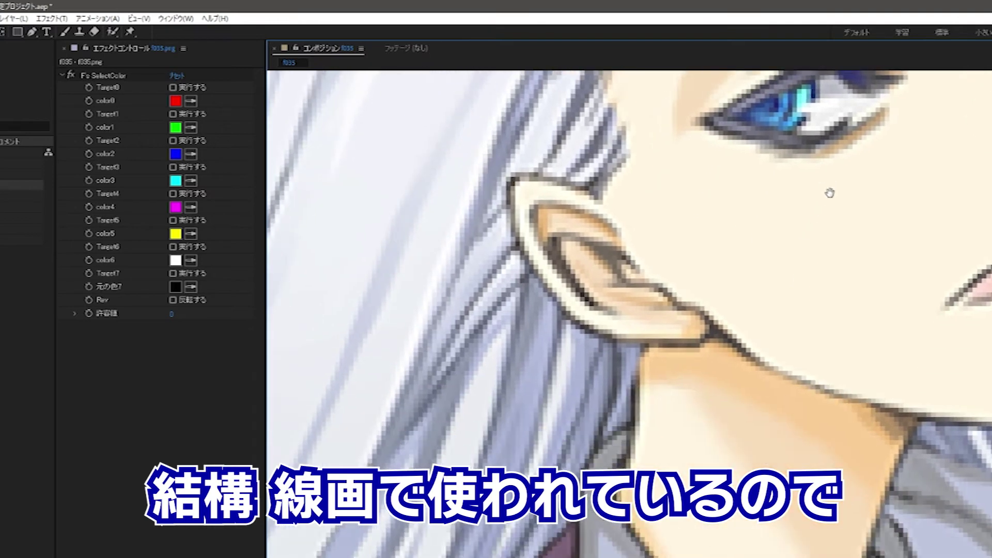
scroll(828, 195, up, 1)
click(194, 101)
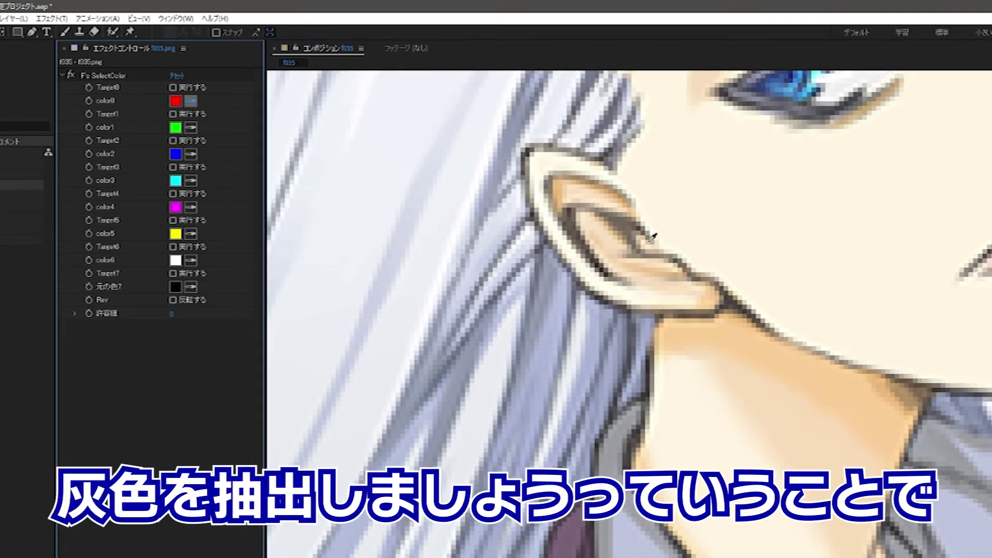
click(726, 302)
scroll(739, 208, down, 5)
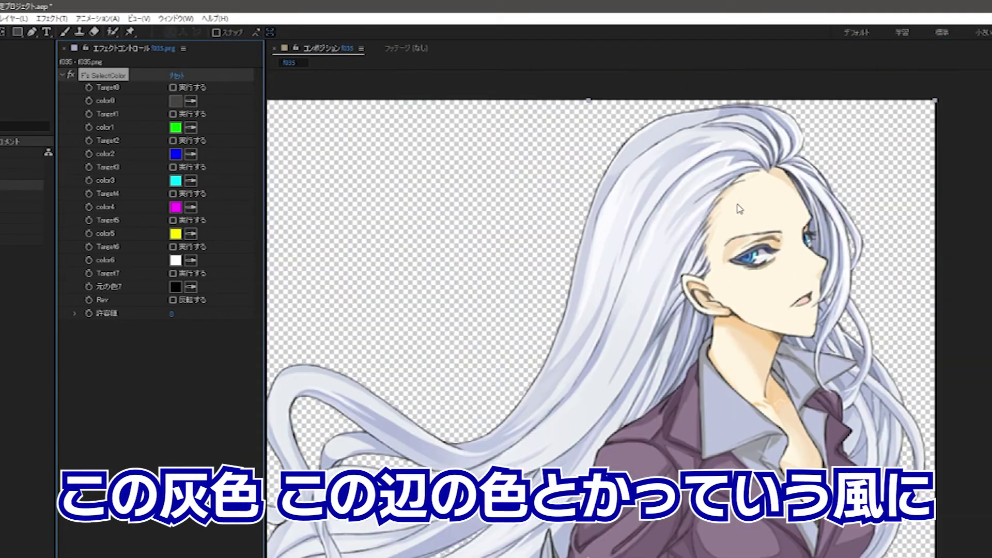
click(189, 90)
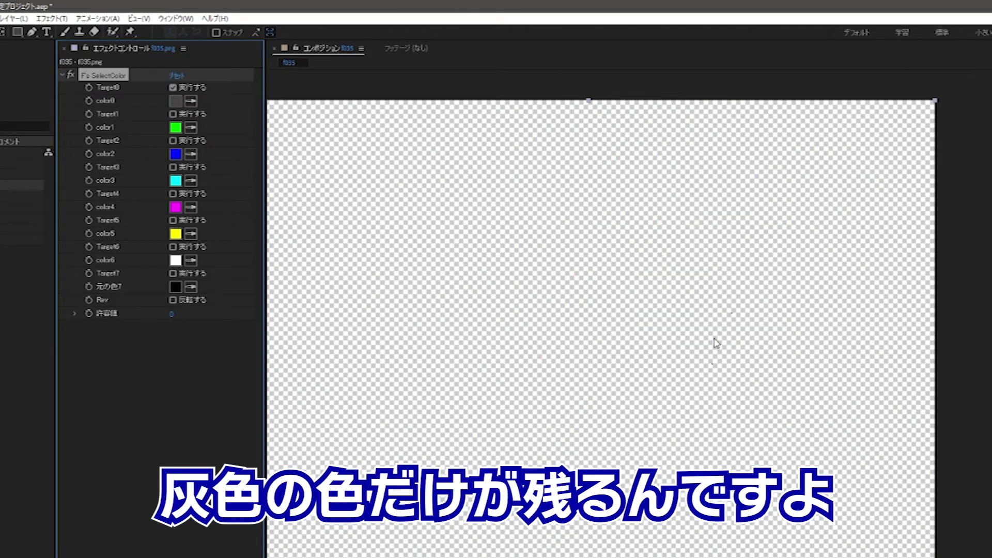
Raise, then lower, the 許容値 tolerance to tune how much line art shows
scroll(735, 315, up, 4)
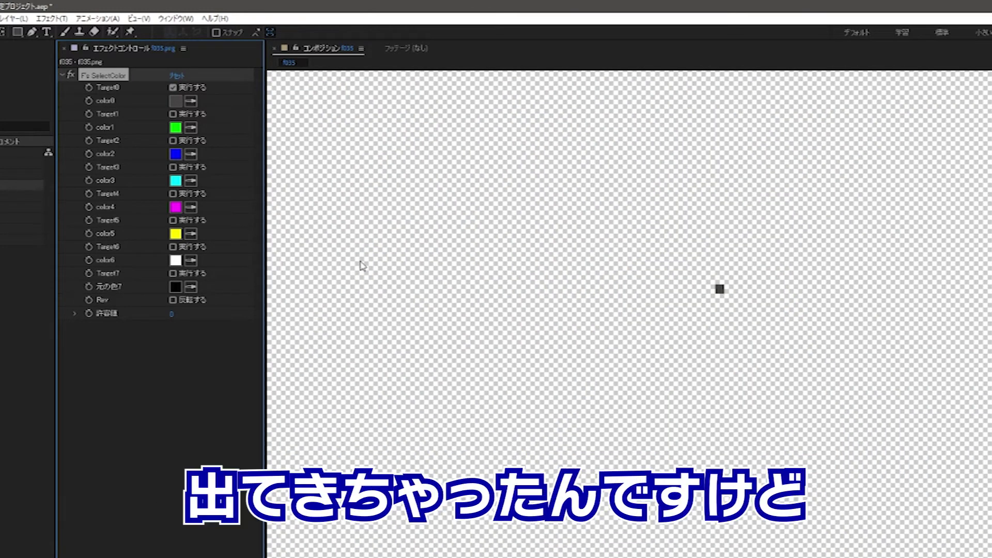
drag(171, 314, 189, 313)
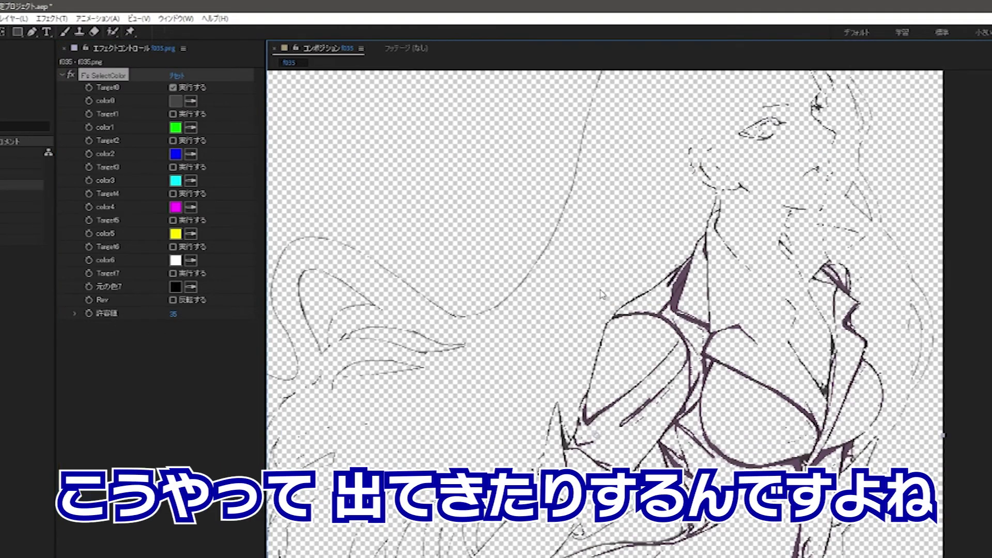
scroll(605, 313, down, 1)
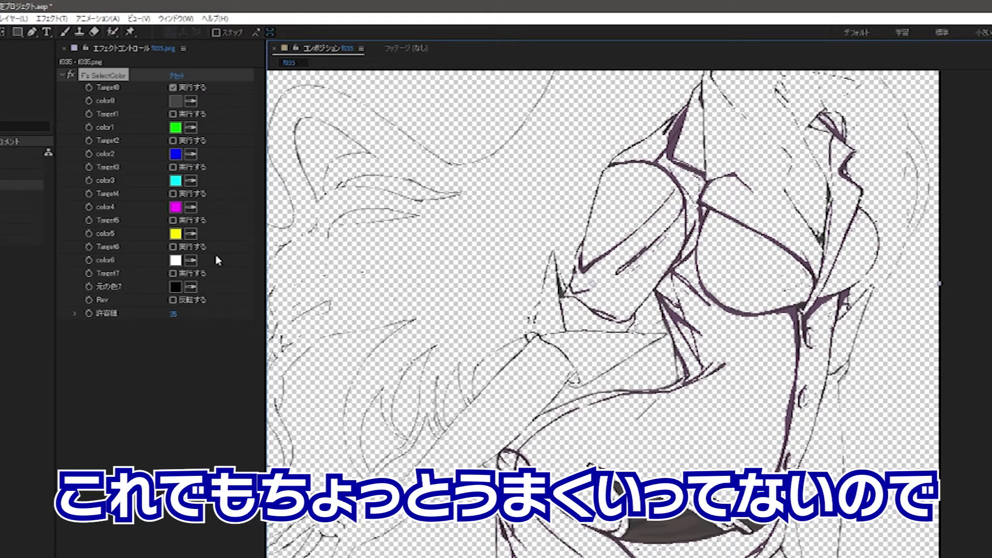
drag(172, 314, 160, 313)
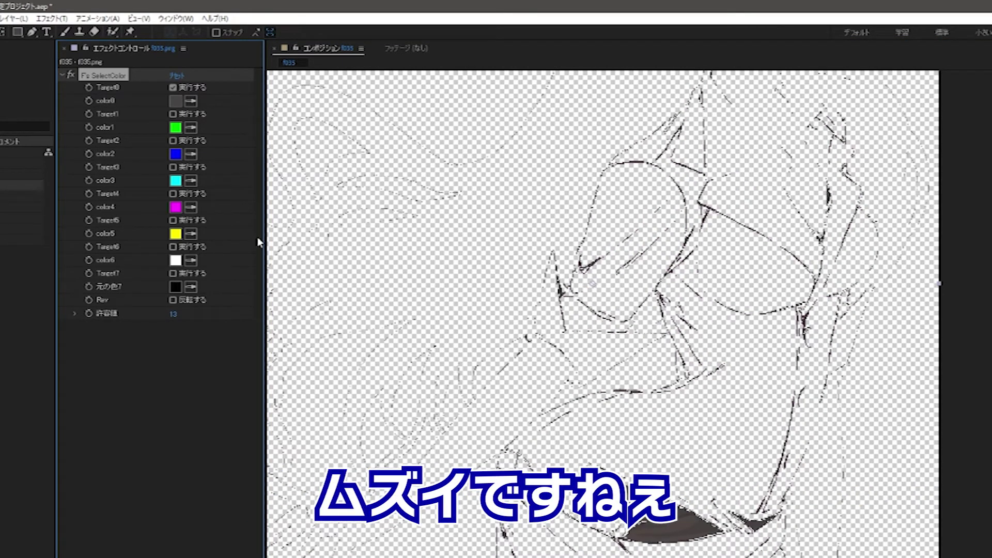
Try sampling a line colour for color1, then disable and delete F's SelectColor
drag(668, 153, 636, 286)
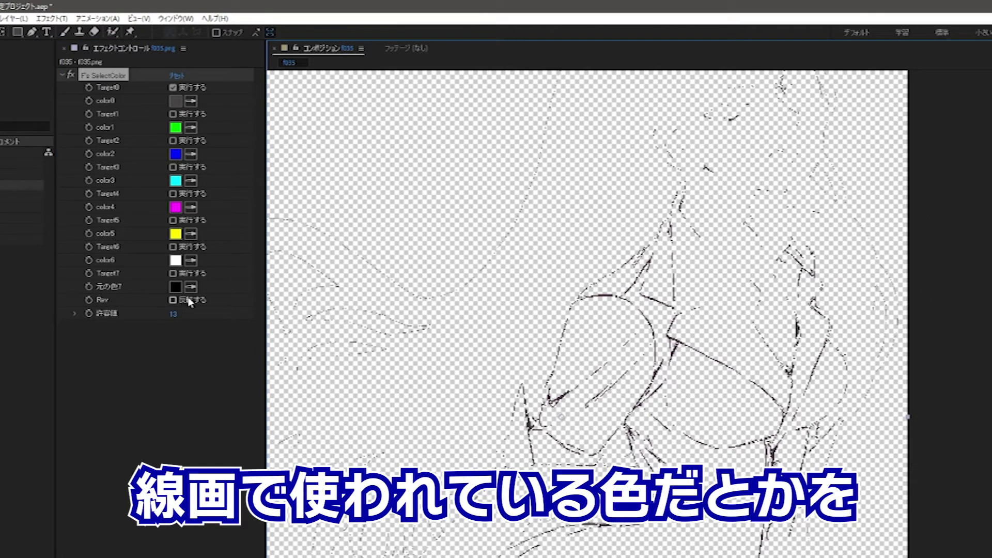
click(190, 128)
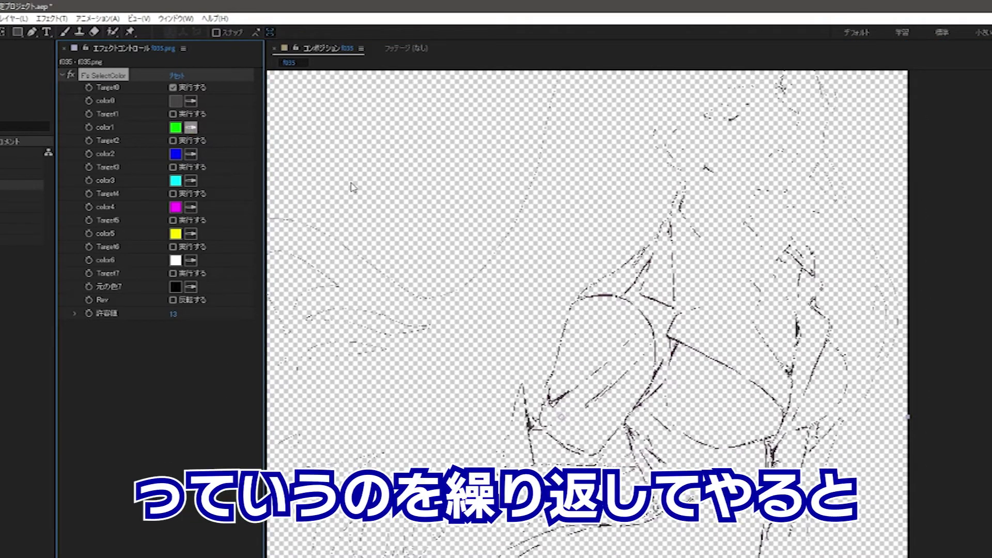
key(Escape)
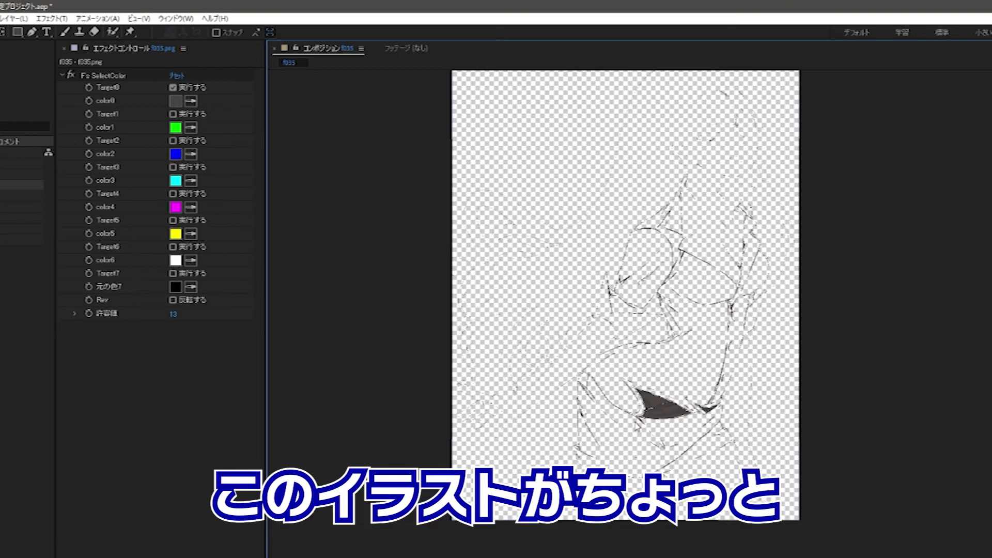
click(71, 76)
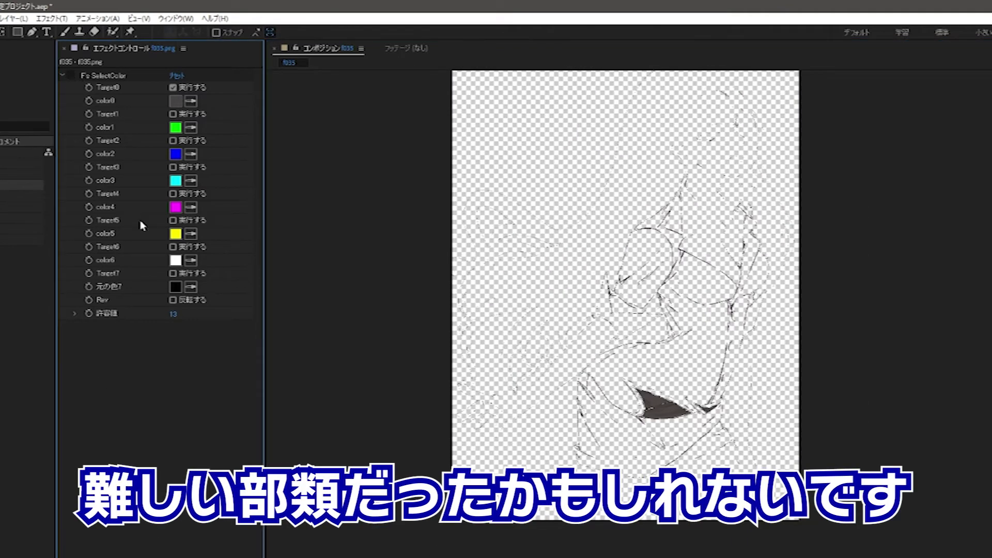
key(Delete)
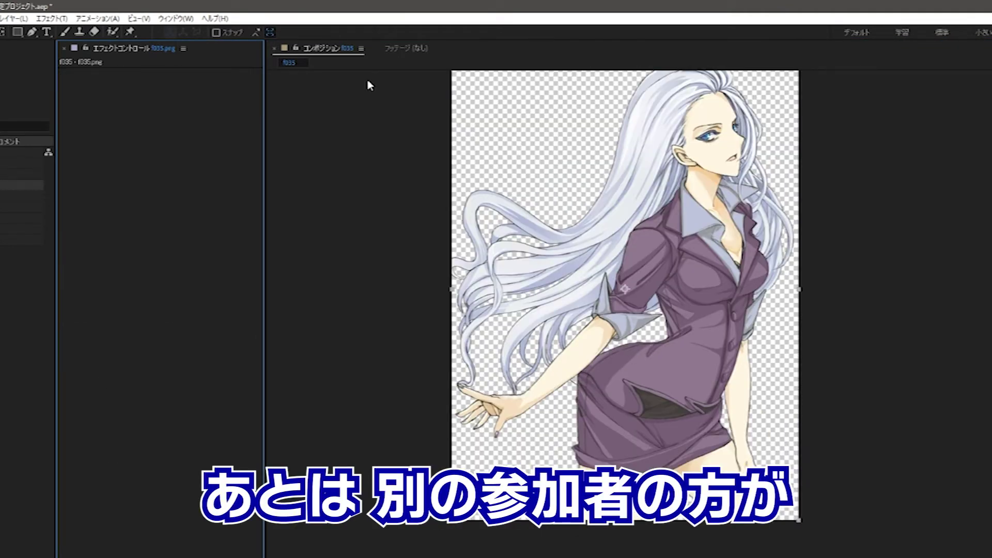
key(ctrl+space)
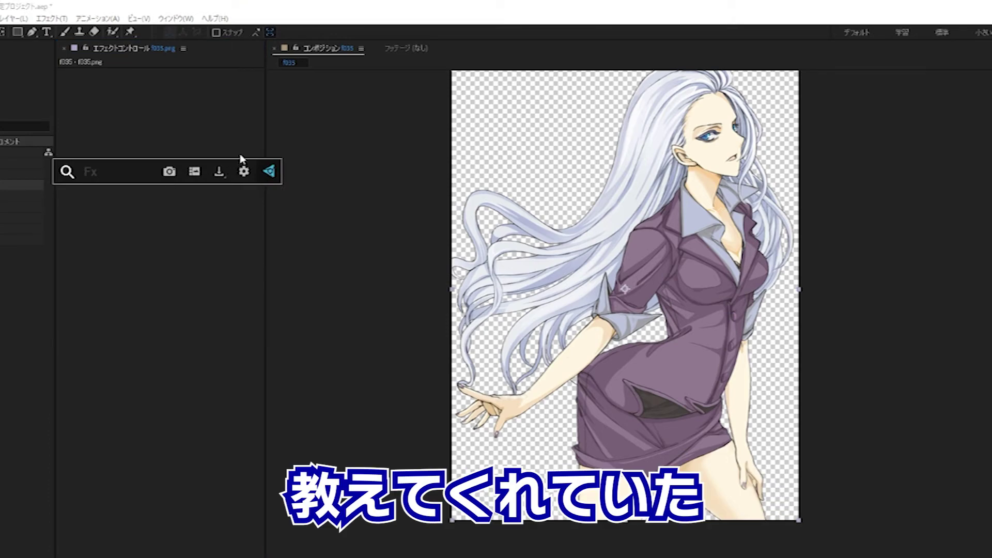
text(輪郭)
key(Return)
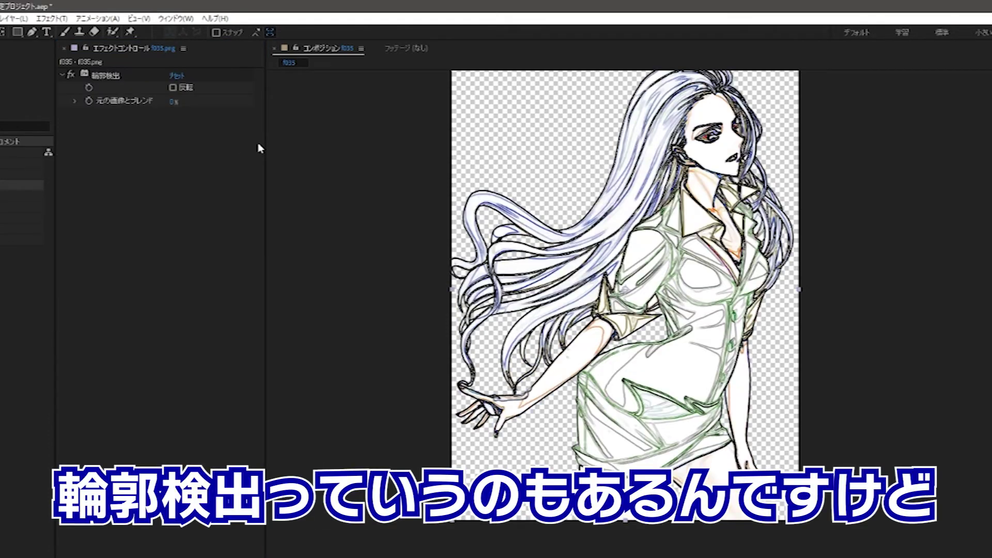
click(96, 75)
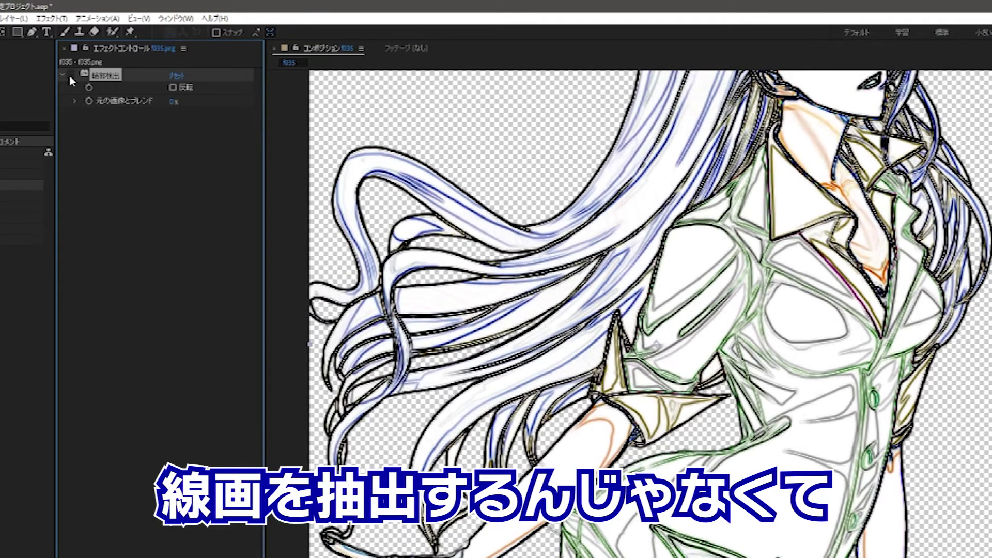
click(70, 76)
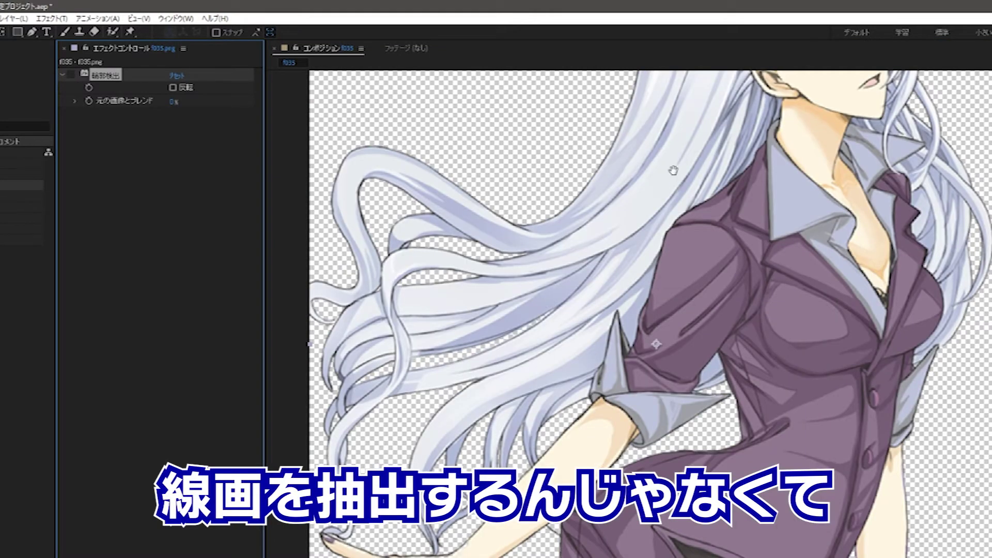
scroll(785, 238, up, 4)
scroll(794, 249, up, 2)
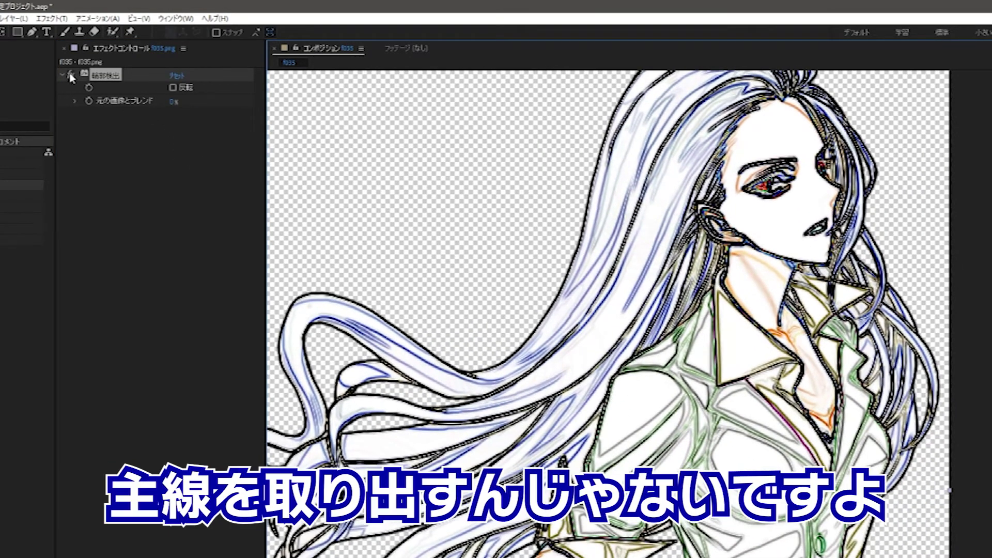
click(71, 75)
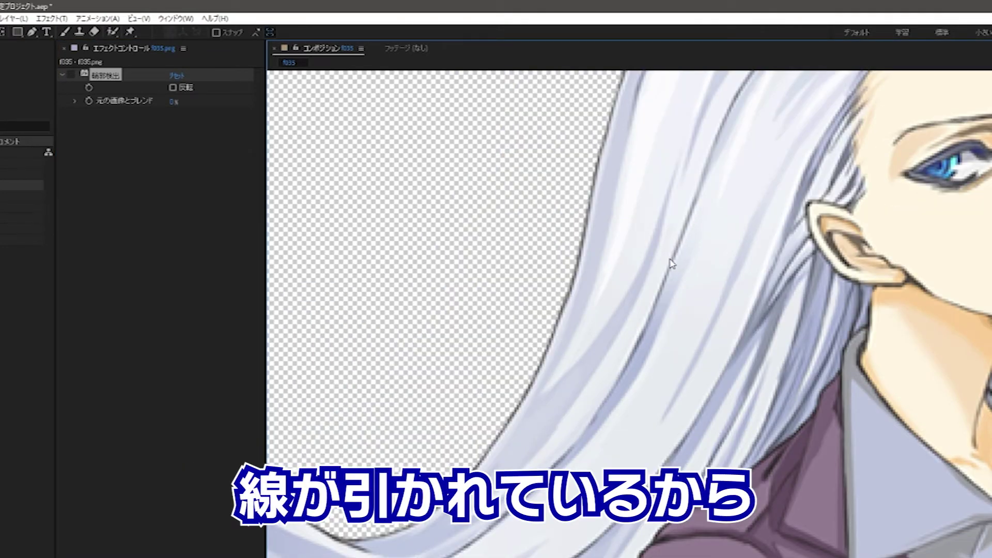
scroll(678, 262, up, 2)
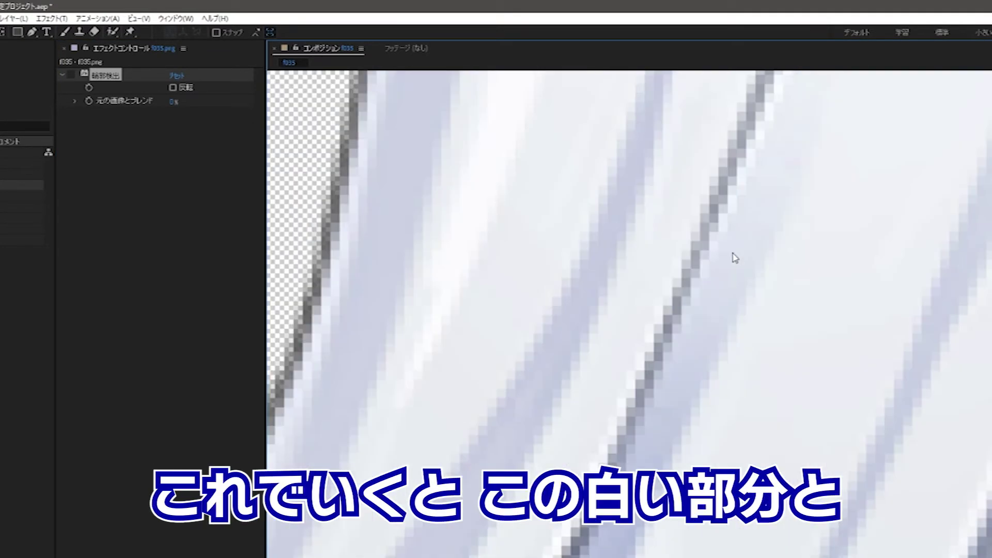
scroll(788, 307, up, 1)
scroll(809, 321, up, 1)
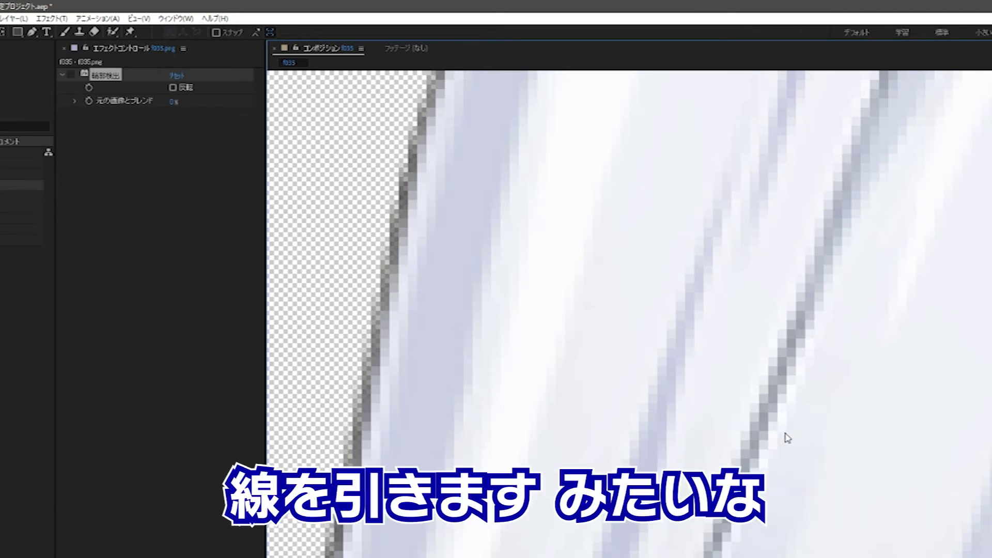
scroll(825, 269, down, 3)
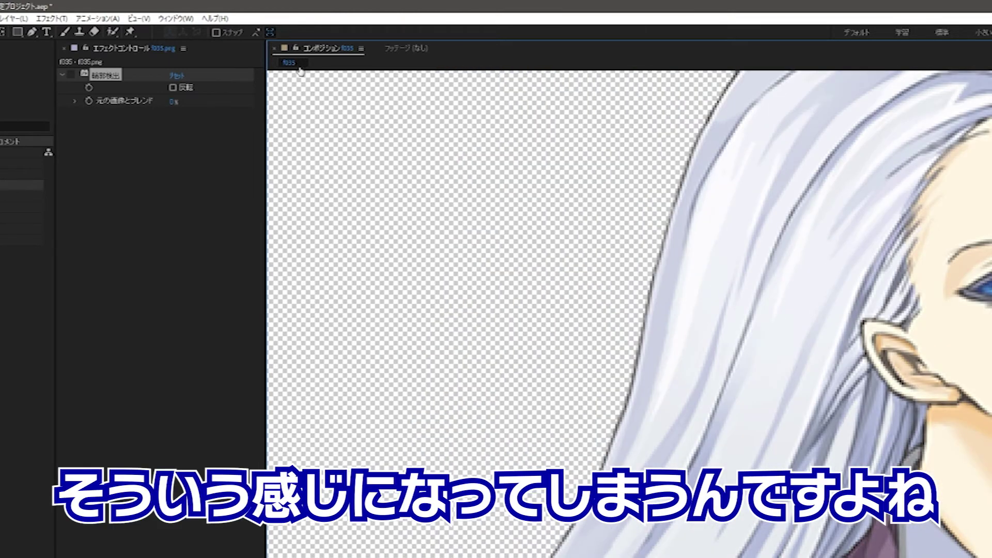
click(71, 74)
scroll(815, 253, down, 5)
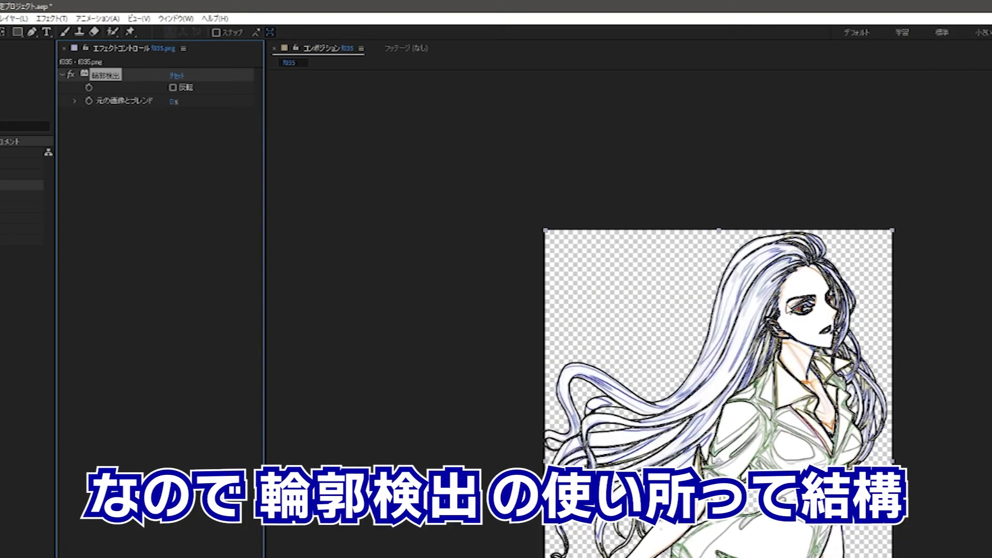
scroll(828, 330, up, 3)
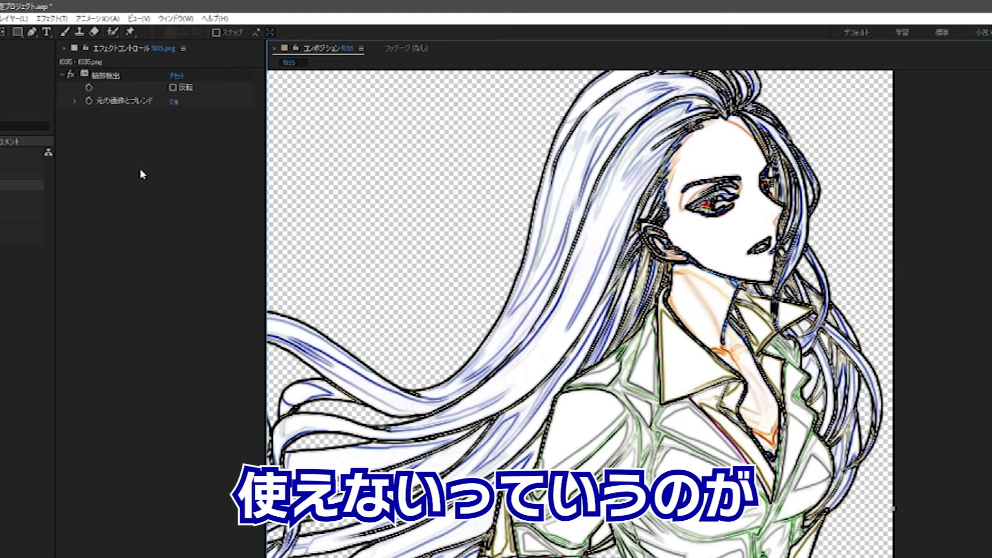
key(Delete)
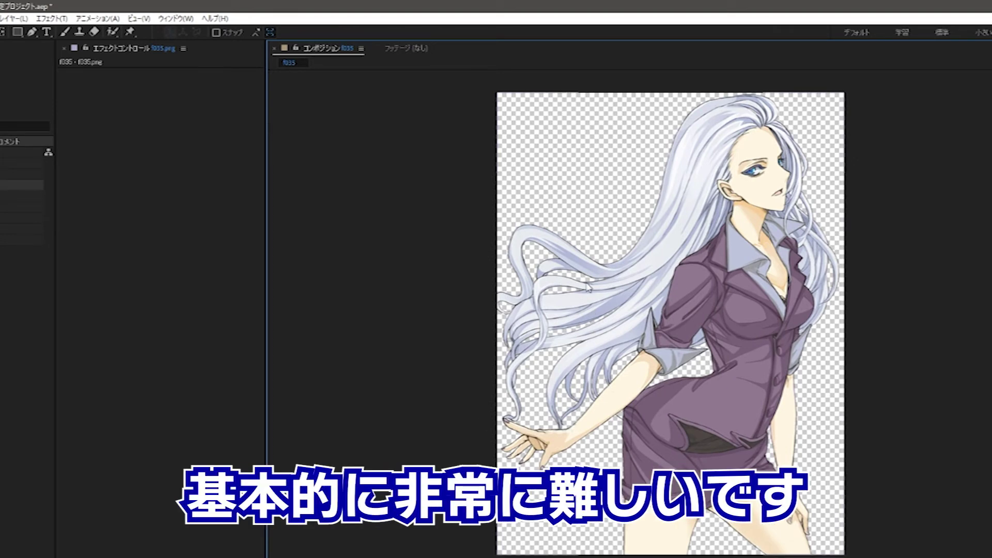
Drag the Tone Curve points into a very steep RGB curve for high-contrast line art
scroll(589, 290, up, 3)
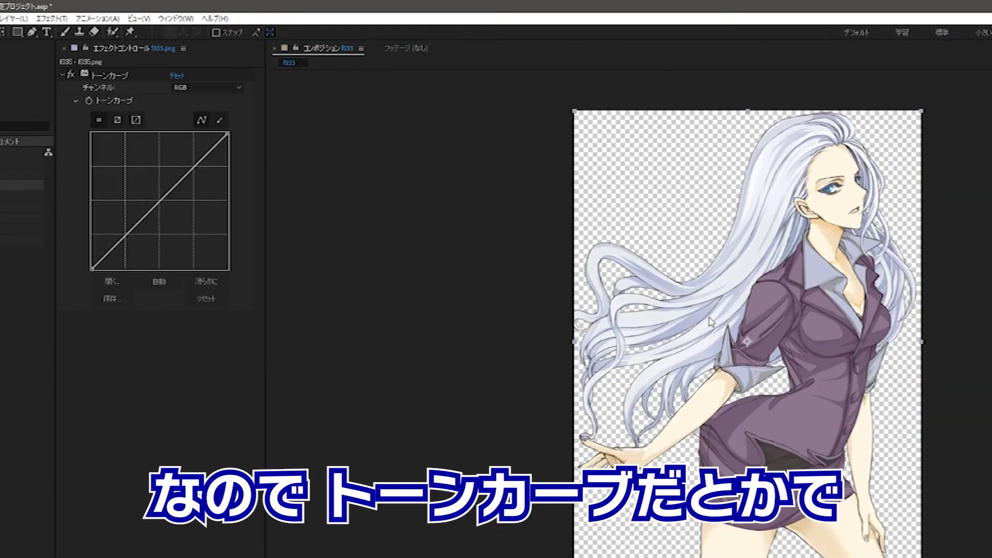
drag(199, 161, 198, 155)
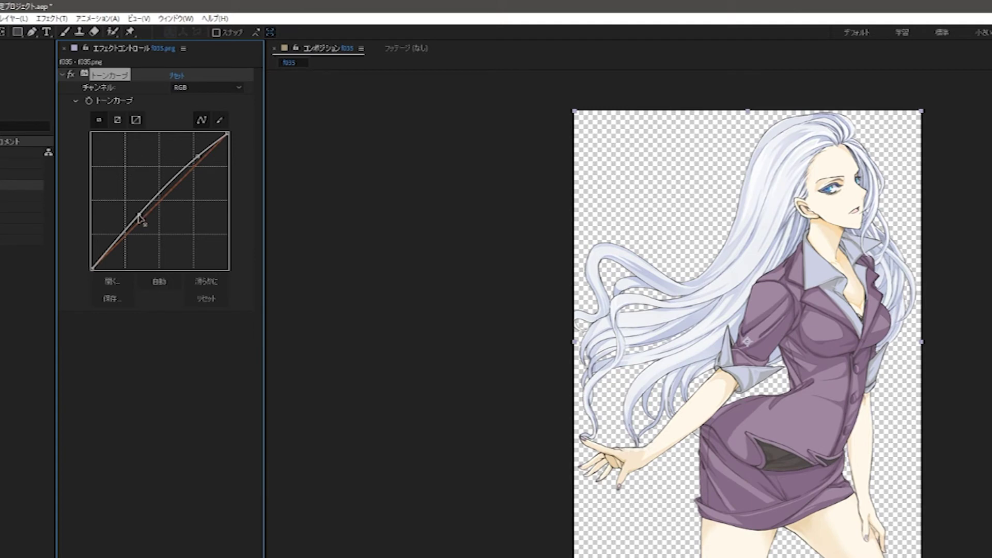
drag(139, 216, 187, 253)
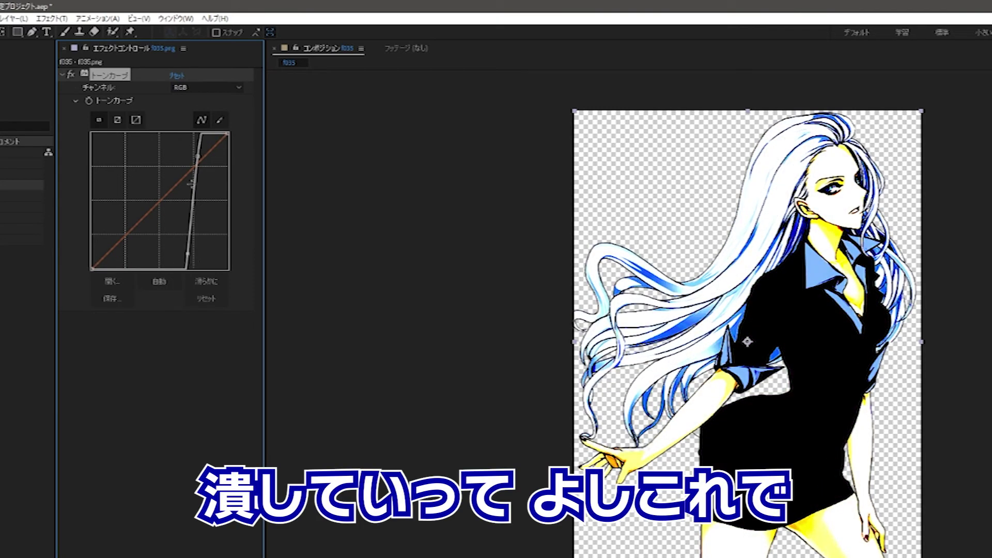
drag(198, 156, 193, 155)
scroll(754, 307, up, 2)
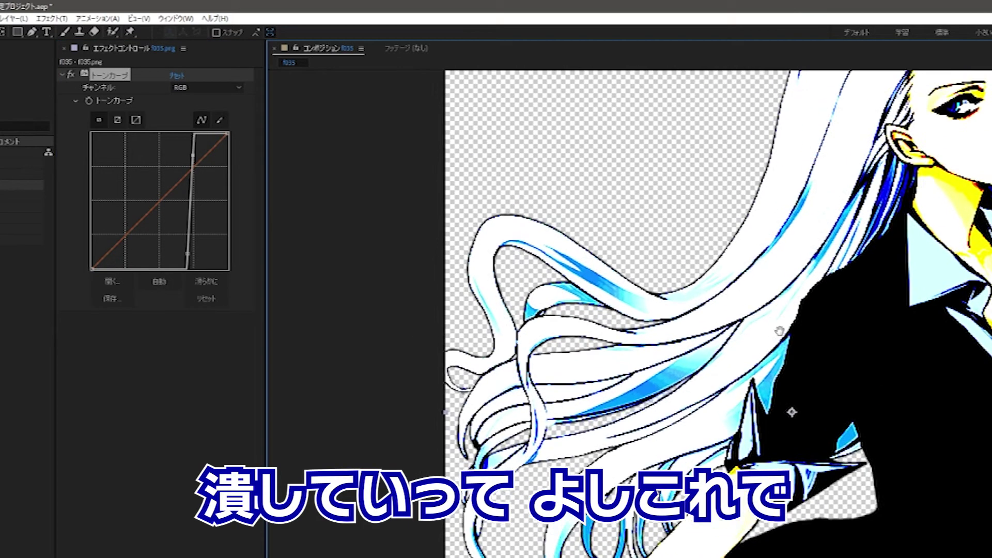
scroll(837, 178, down, 2)
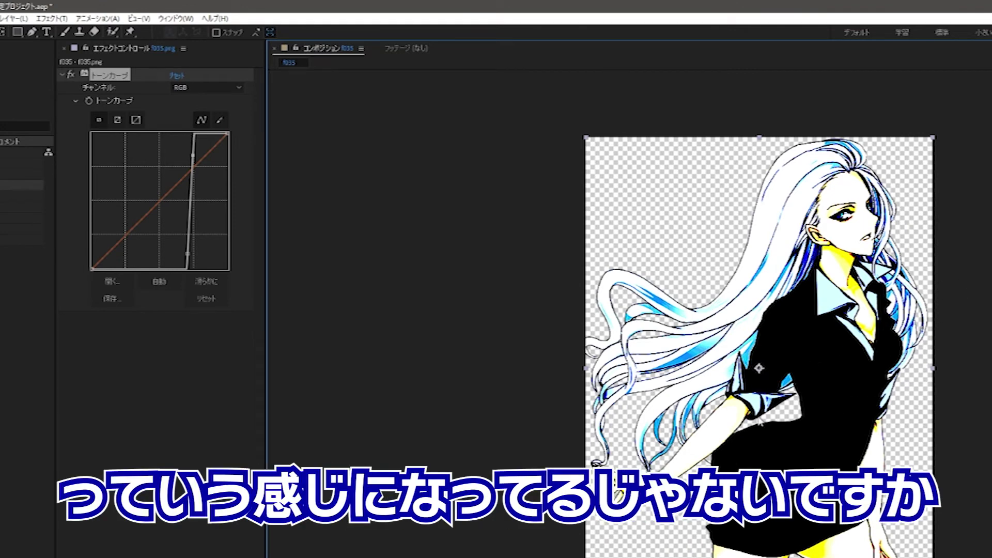
drag(187, 254, 185, 256)
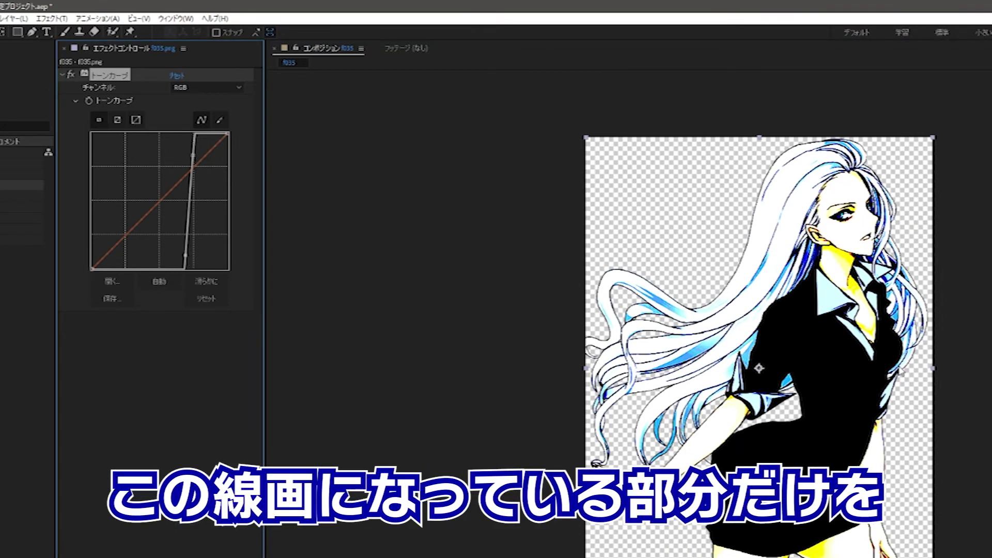
Draw a closed Pen-tool mask around the head and hair
key(a)
key(g)
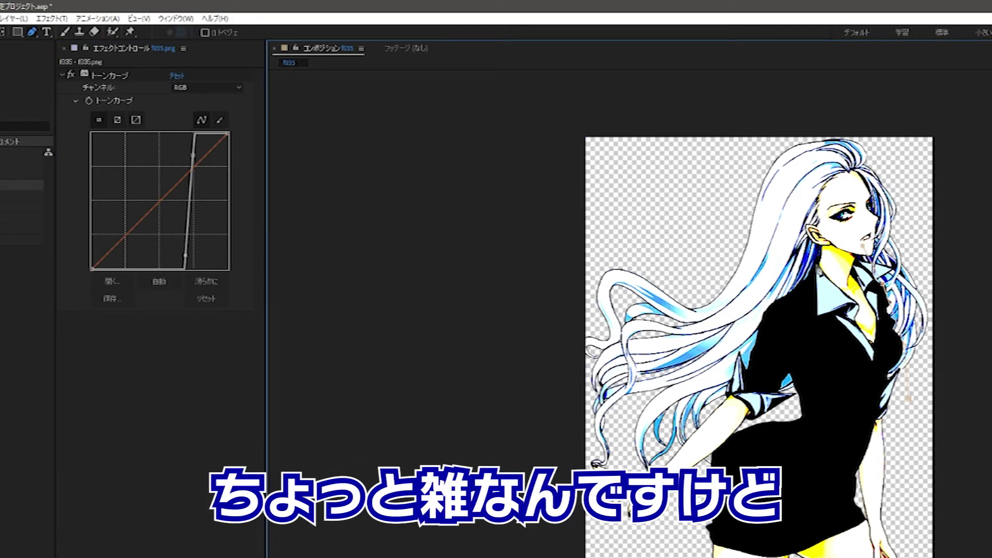
click(591, 451)
click(531, 231)
click(953, 124)
click(955, 204)
click(930, 451)
click(591, 451)
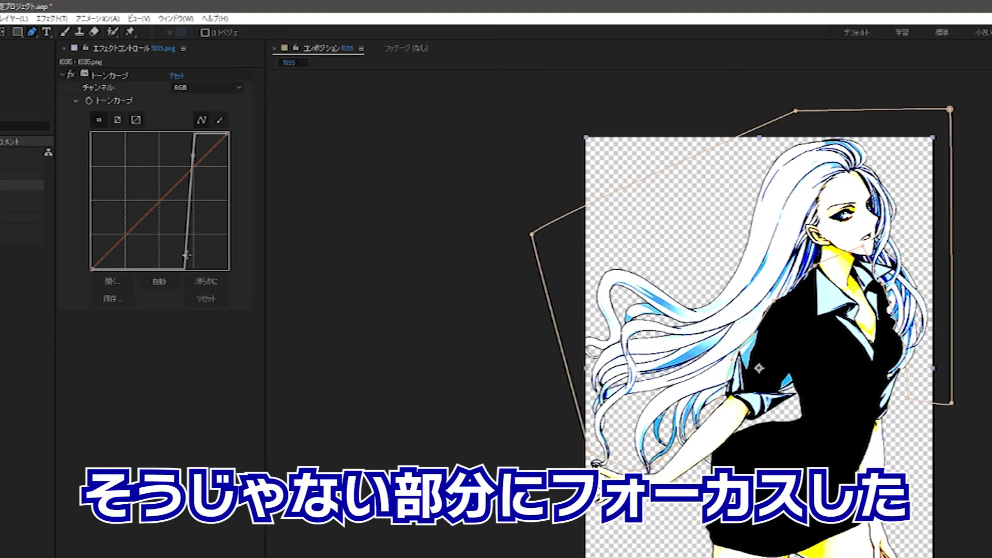
Shift the tone curve's steep rise toward the highlights so the clothing turns pale
drag(186, 255, 98, 266)
drag(192, 155, 165, 170)
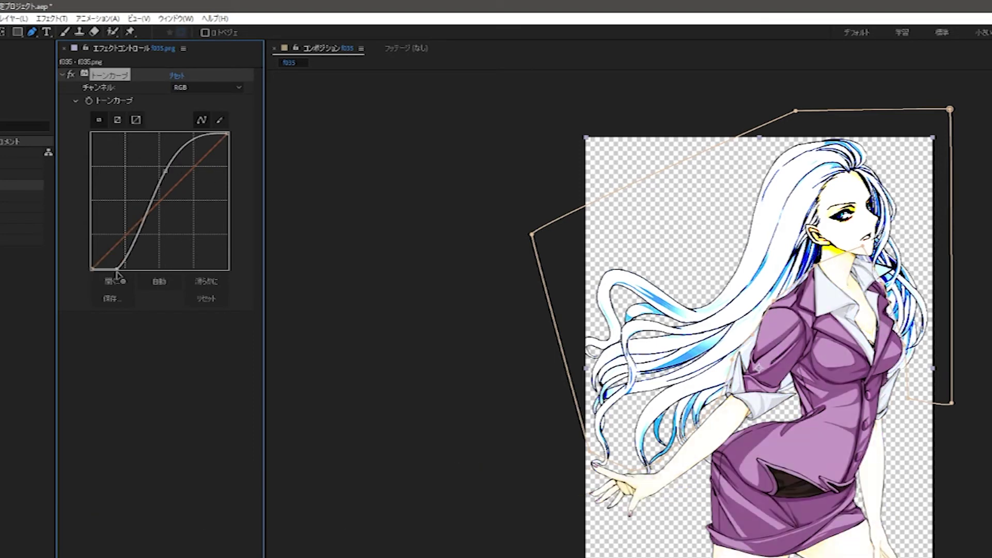
drag(99, 266, 126, 279)
drag(164, 170, 145, 167)
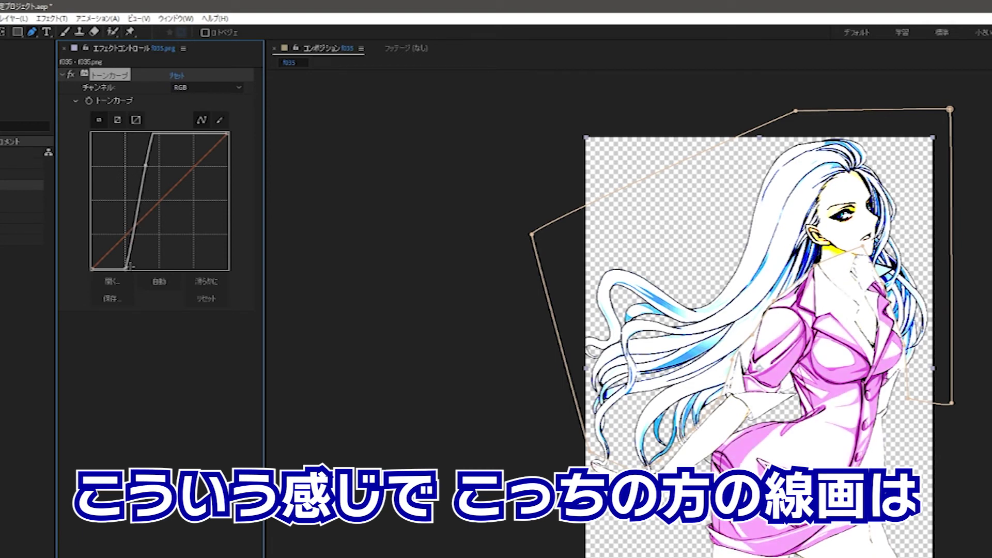
drag(128, 268, 133, 268)
drag(145, 166, 141, 165)
mouse_move(140, 266)
mouse_down()
mouse_move(125, 271)
mouse_move(135, 269)
mouse_up()
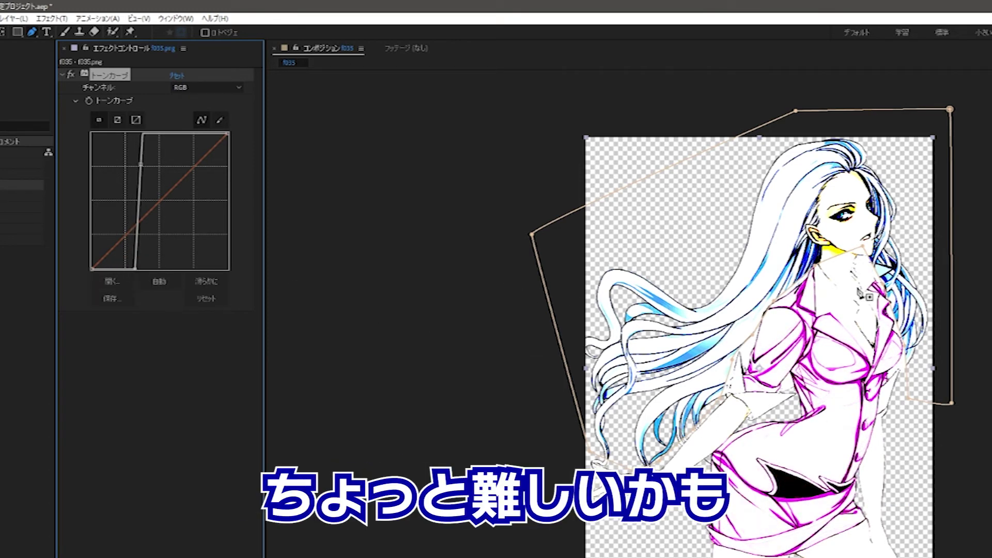
click(862, 254)
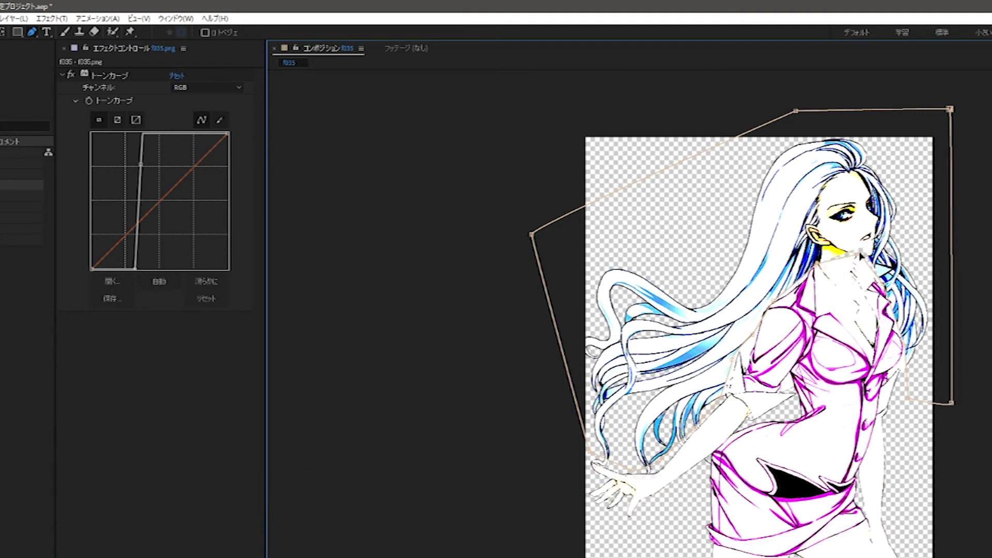
click(865, 248)
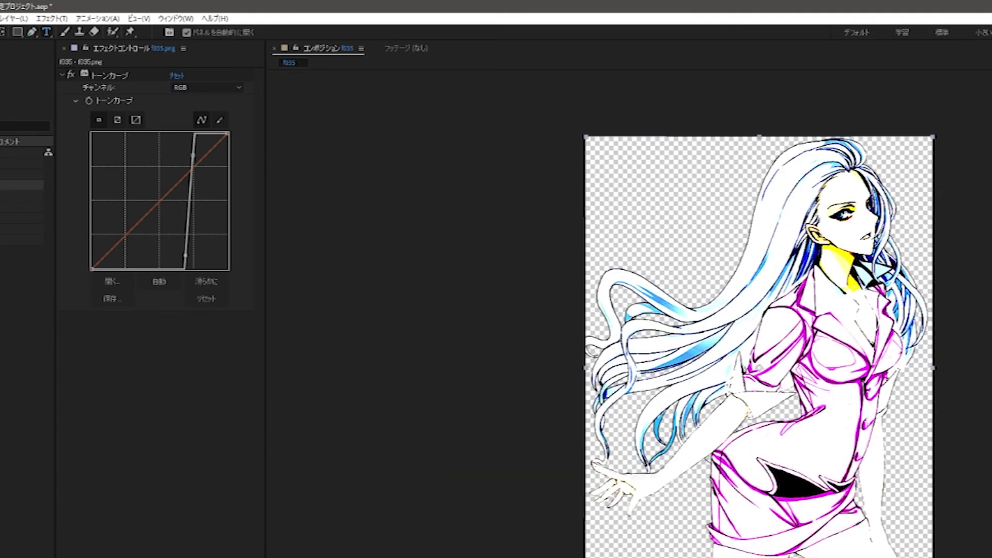
Add an adjustment layer with master saturation -100 and brightness raised
key(ctrl+alt+y)
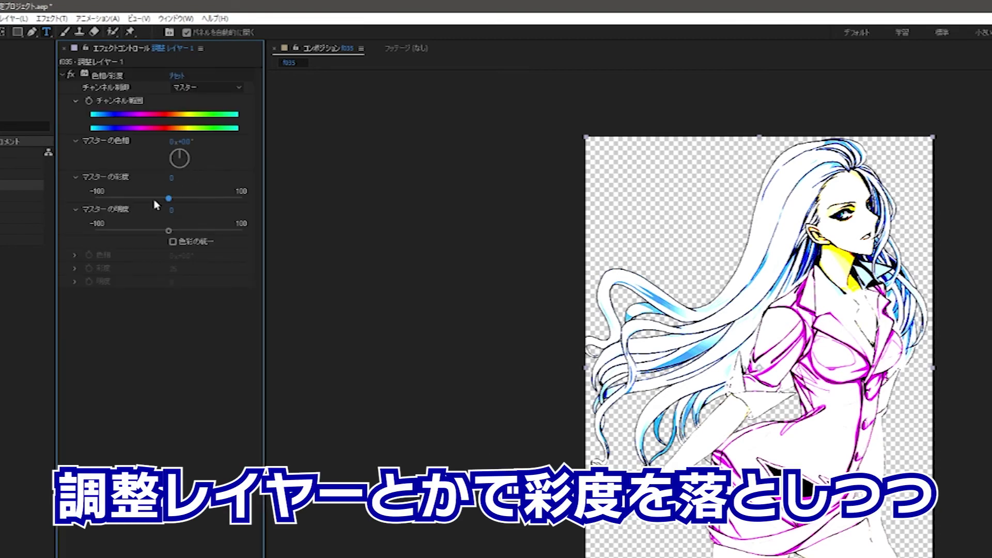
drag(168, 198, 94, 198)
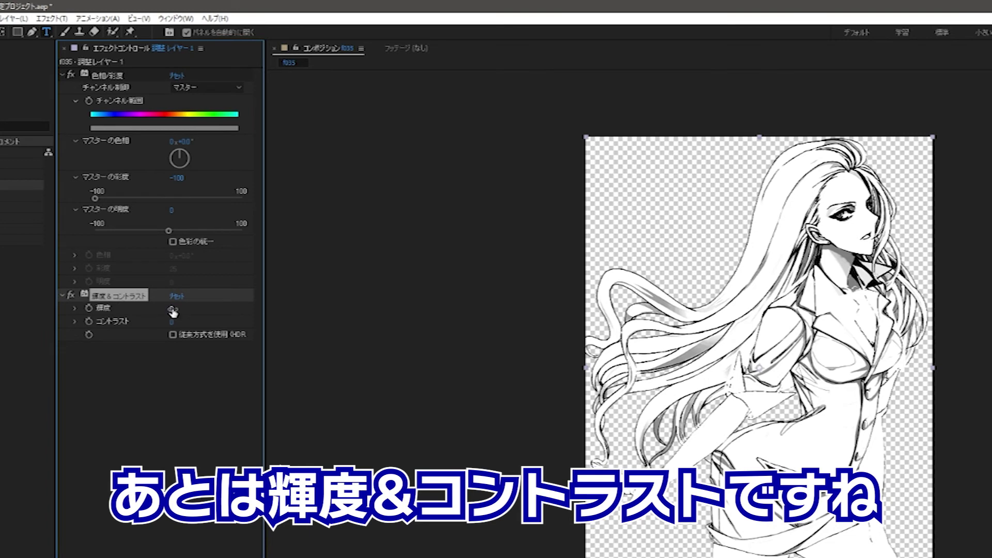
mouse_move(172, 308)
mouse_down()
mouse_move(241, 300)
mouse_move(179, 329)
mouse_up()
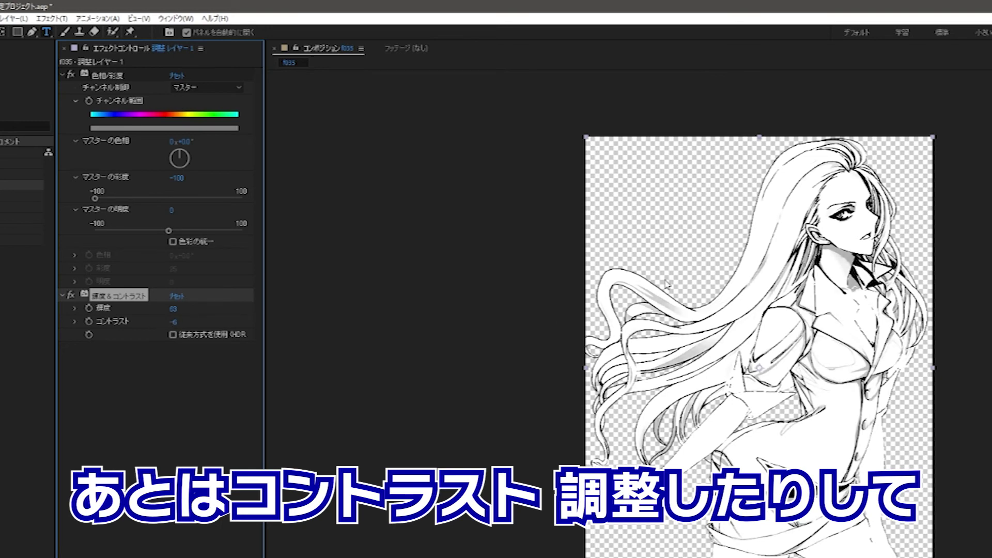
Zoom and pan the viewer to review the whole greyscale figure
scroll(901, 266, up, 3)
scroll(733, 310, down, 3)
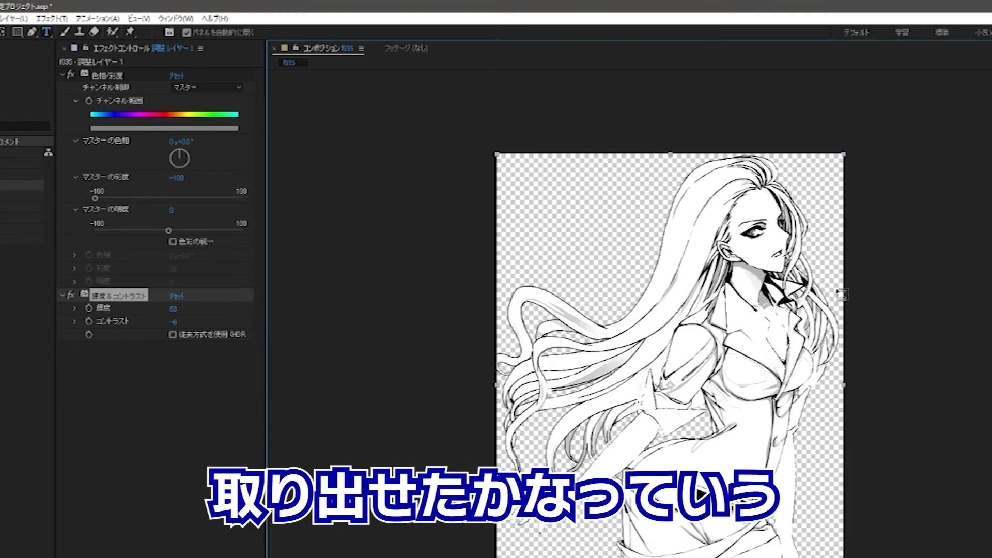
scroll(756, 307, up, 2)
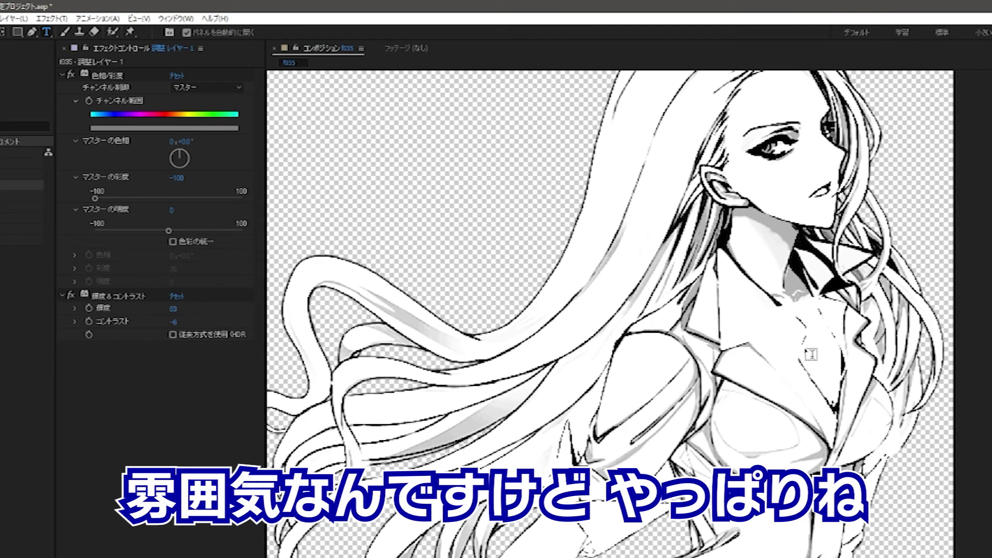
scroll(757, 307, up, 3)
scroll(672, 351, up, 1)
scroll(641, 372, up, 2)
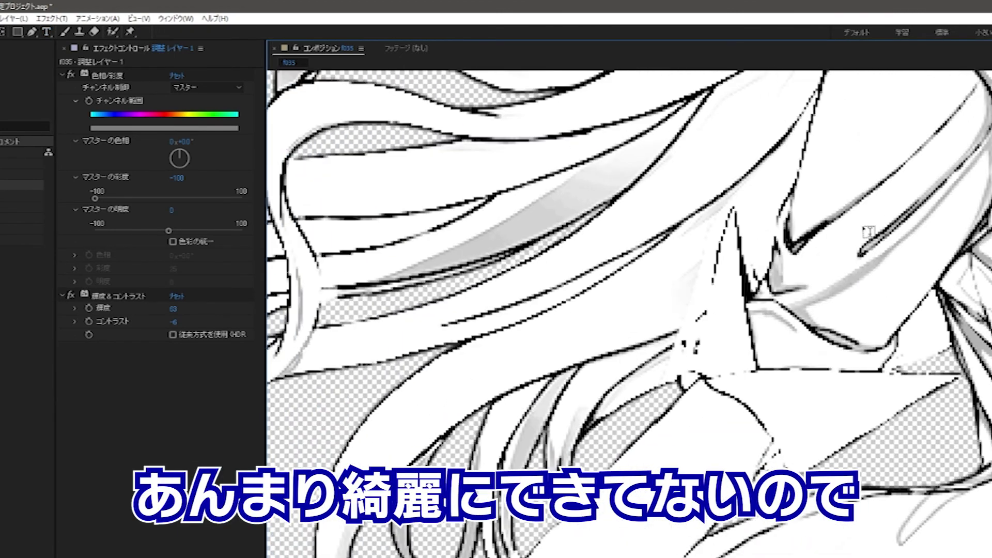
scroll(638, 372, down, 2)
scroll(638, 372, down, 2)
scroll(638, 372, down, 1)
mouse_move(555, 404)
mouse_down()
mouse_move(594, 410)
mouse_move(651, 323)
mouse_up()
key(ctrl+t)
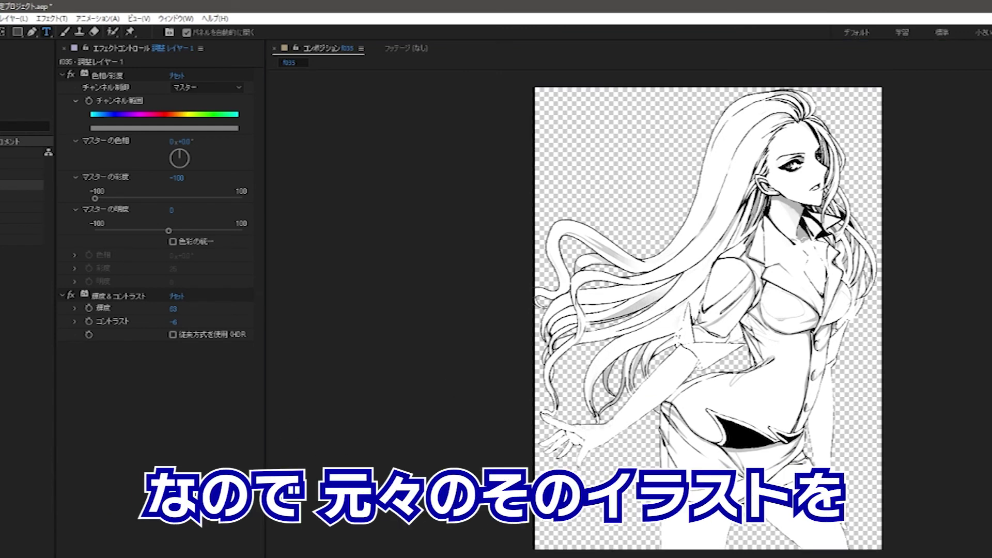
key(ctrl+Down)
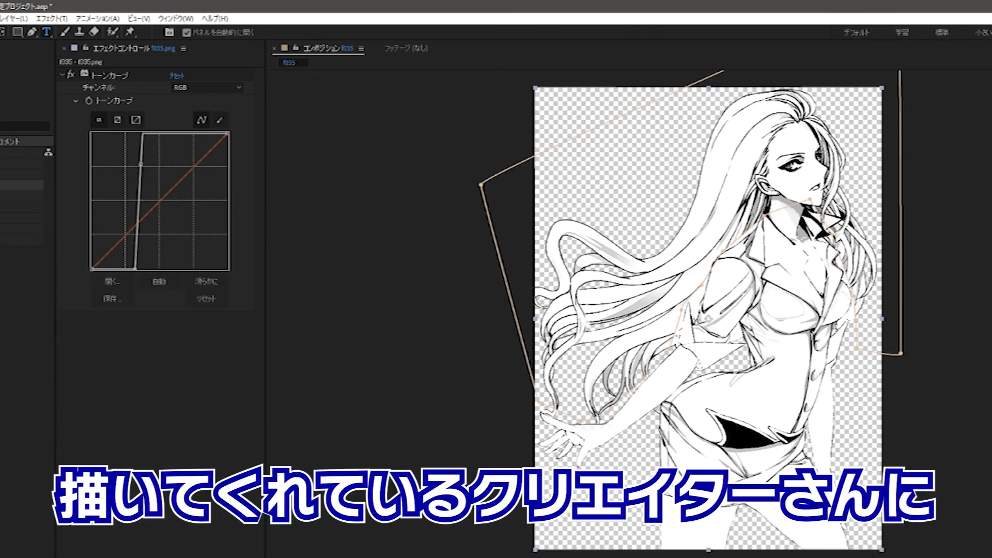
key(F2)
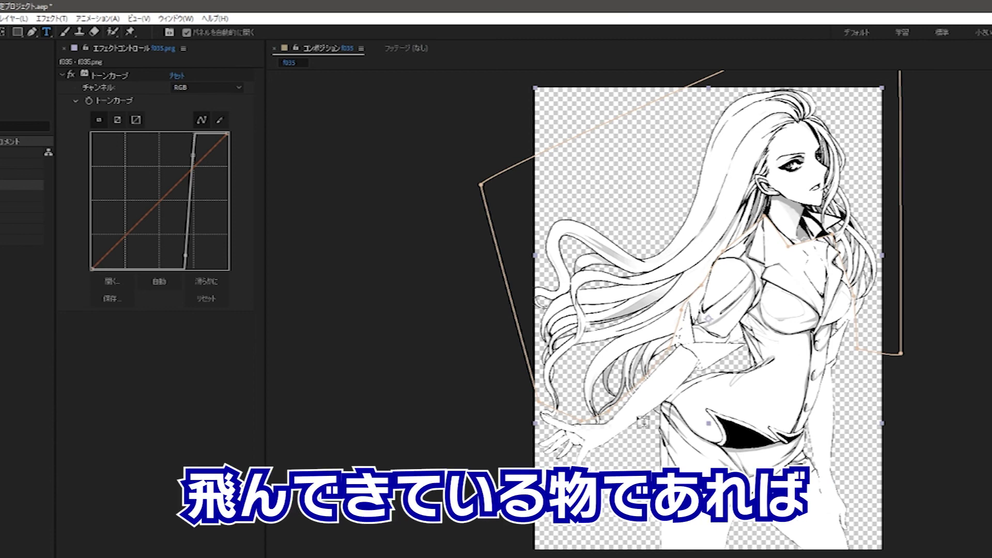
key(v)
click(826, 240)
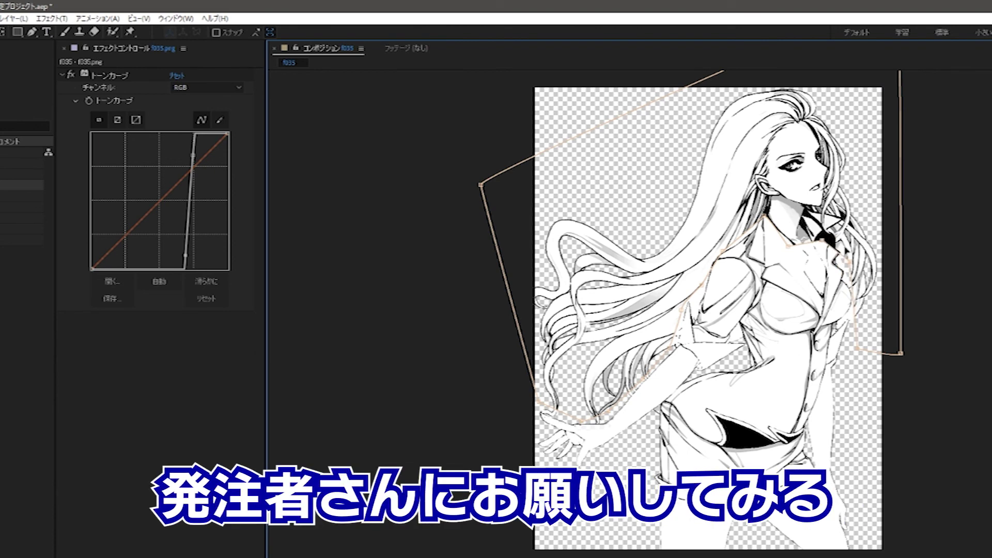
click(885, 306)
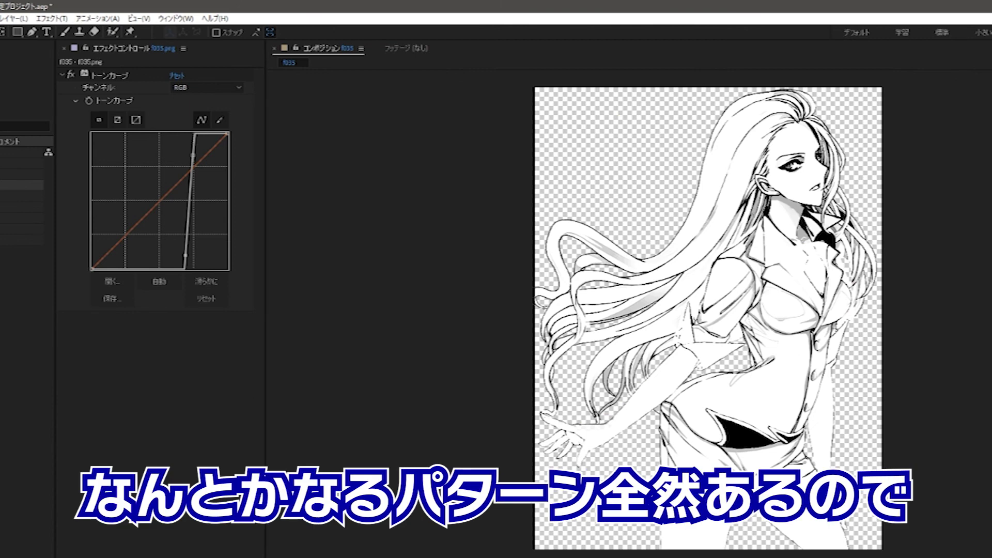